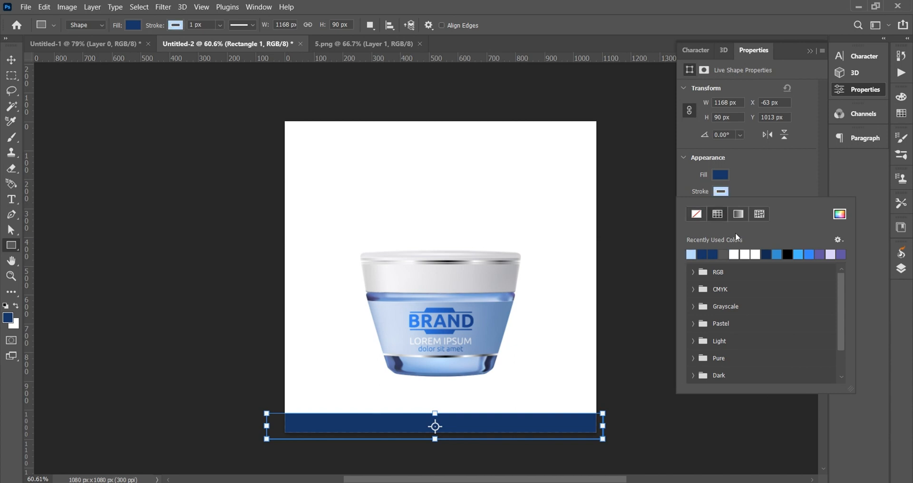
# Set the stroke width of the navy rectangle at the canvas bottom to 6 px
pyautogui.click(757, 175)
pyautogui.press('Return')
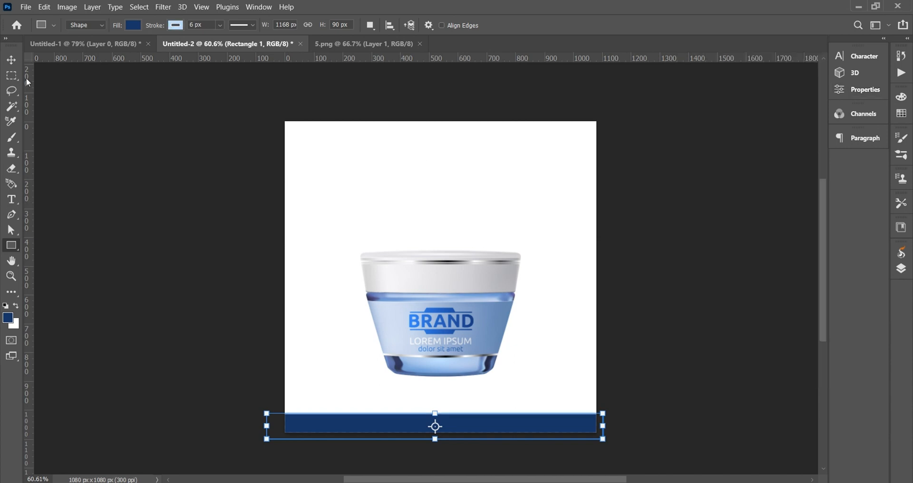
pyautogui.click(11, 60)
# Set up a navy-to-blue gradient for the white background Layer 1, with the blue stop at location 89%
pyautogui.click(901, 271)
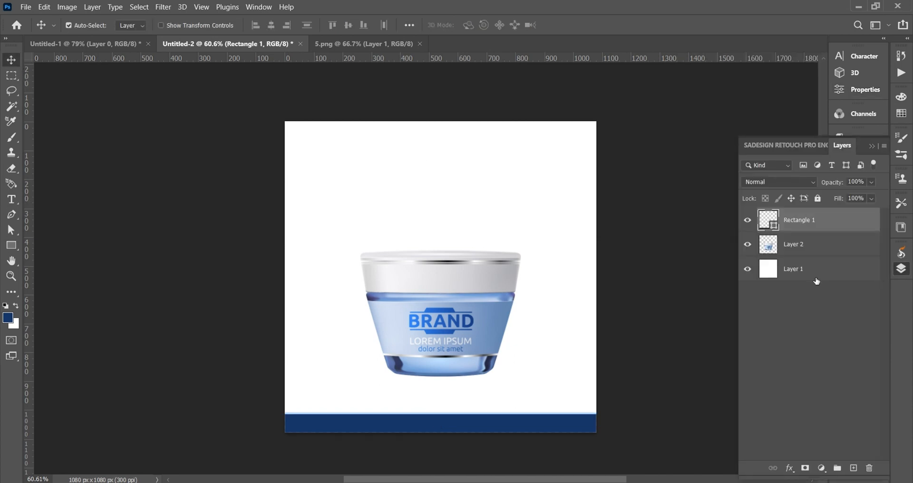
pyautogui.click(809, 272)
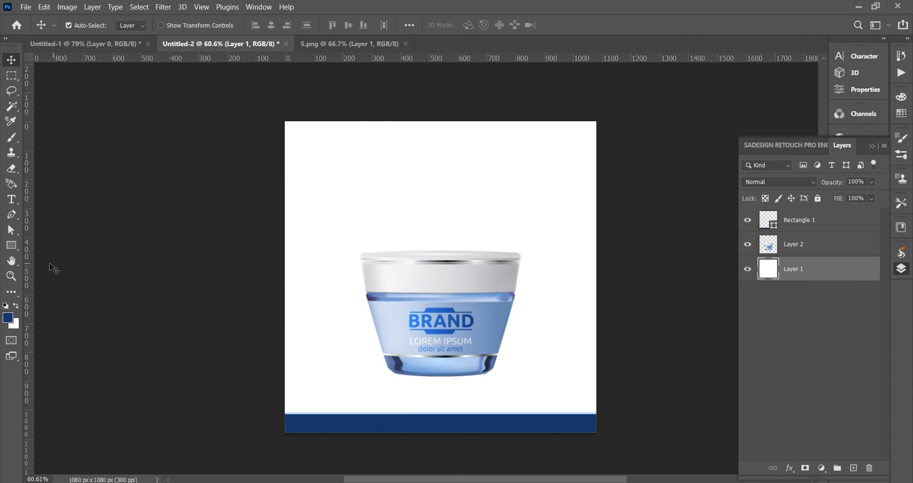
pyautogui.click(13, 293)
pyautogui.rightClick(15, 292)
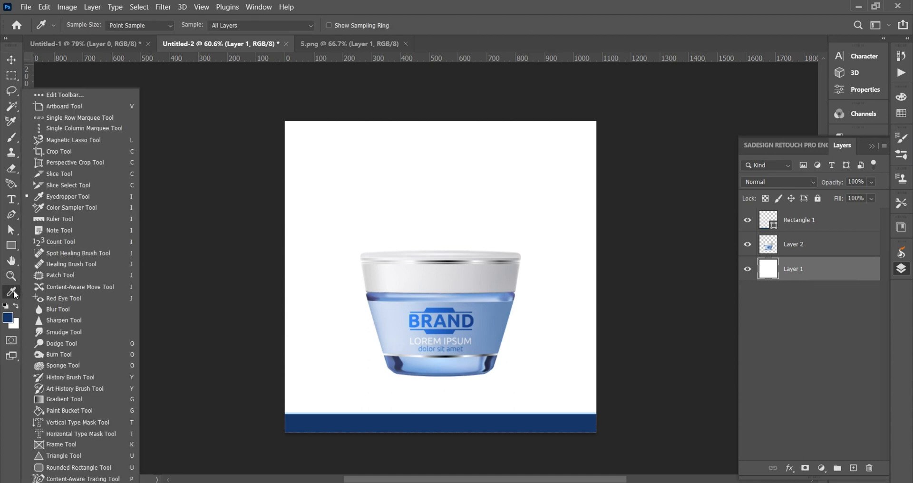
pyautogui.click(76, 401)
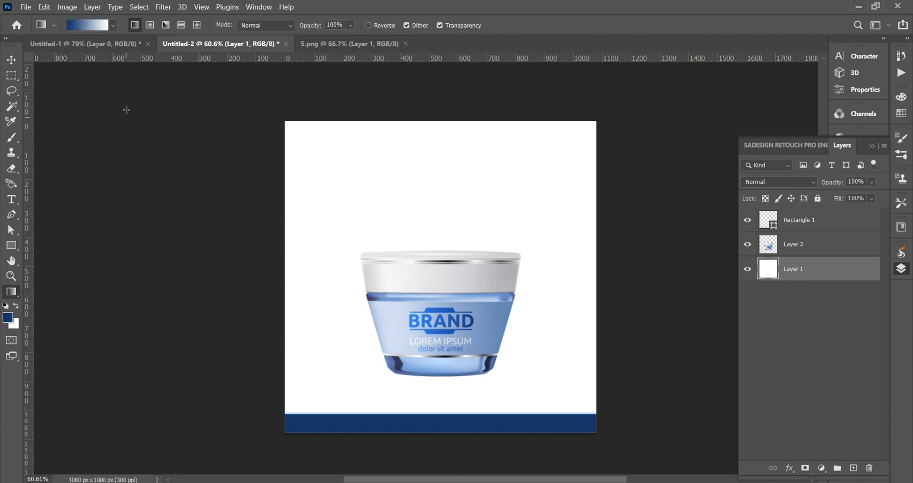
pyautogui.click(98, 27)
pyautogui.moveTo(705, 186); pyautogui.dragTo(699, 128)
pyautogui.moveTo(818, 341); pyautogui.dragTo(801, 342)
pyautogui.doubleClick(578, 342)
pyautogui.moveTo(705, 347); pyautogui.dragTo(705, 270)
pyautogui.click(800, 250)
pyautogui.click(794, 341)
pyautogui.click(673, 326)
pyautogui.doubleClick(793, 339)
pyautogui.click(800, 250)
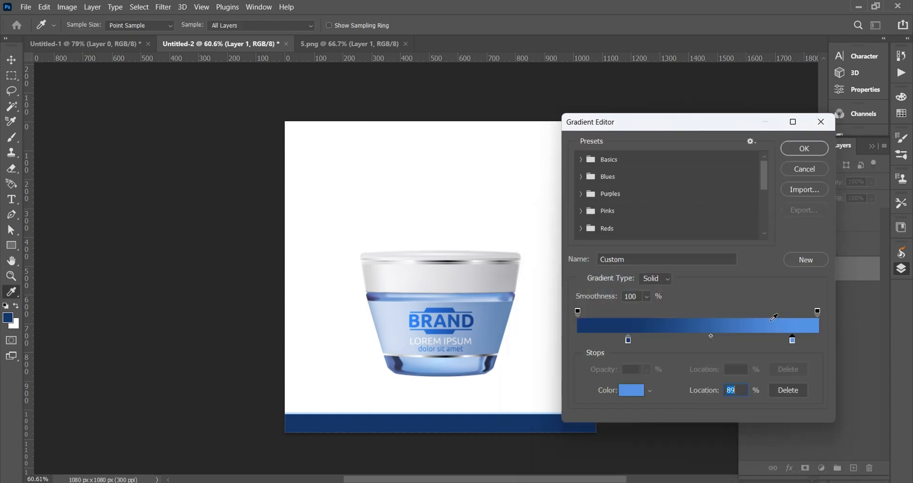
pyautogui.click(803, 149)
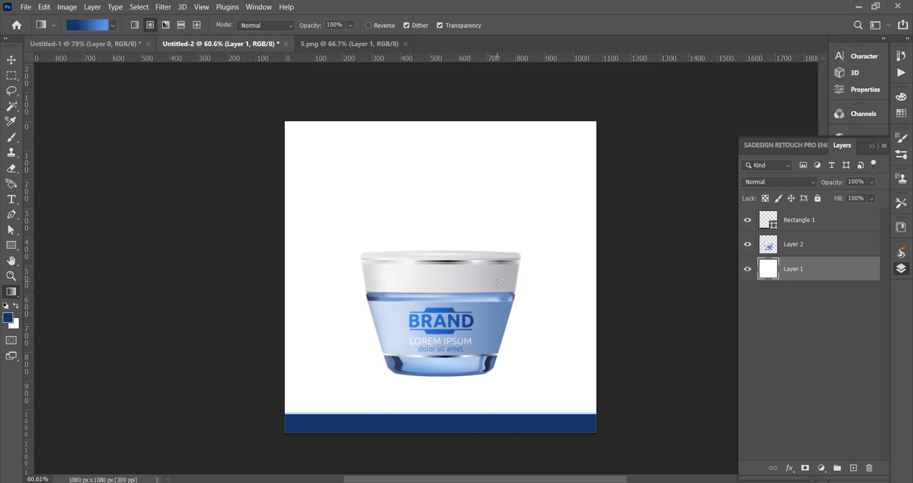
# Fill Layer 1 with the radial gradient from the jar outward, and rearrange the gradient stops to run from light blue to navy
pyautogui.moveTo(436, 299); pyautogui.dragTo(460, 127)
pyautogui.click(91, 25)
pyautogui.moveTo(794, 341)
pyautogui.mouseDown()
pyautogui.moveTo(680, 341)
pyautogui.moveTo(807, 341)
pyautogui.mouseUp()
pyautogui.moveTo(680, 341); pyautogui.dragTo(577, 341)
pyautogui.click(791, 341)
pyautogui.moveTo(791, 341); pyautogui.dragTo(789, 376)
pyautogui.moveTo(807, 341); pyautogui.dragTo(747, 341)
pyautogui.click(804, 148)
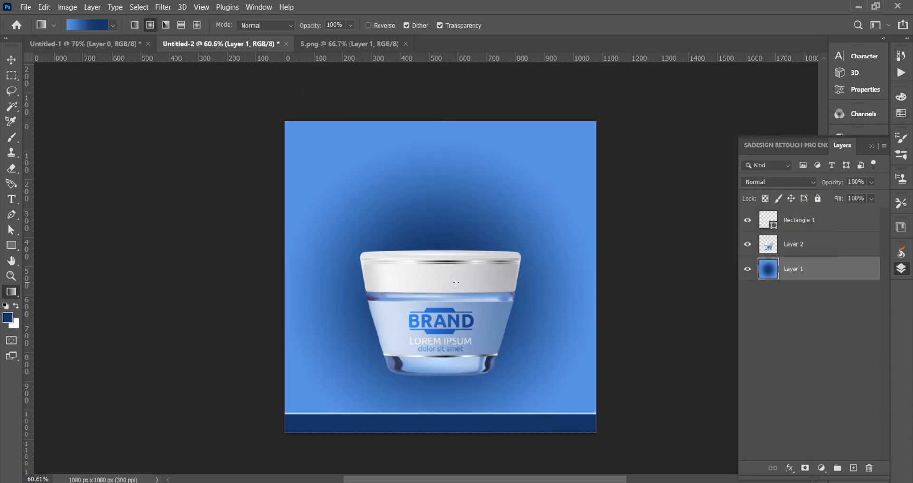
# Redraw the radial gradient on Layer 1 so a light blue glow sits behind the jar and fades to navy at the edges
pyautogui.moveTo(445, 108); pyautogui.dragTo(445, 107)
pyautogui.moveTo(438, 281); pyautogui.dragTo(451, 67)
pyautogui.moveTo(510, 130); pyautogui.dragTo(518, 82)
pyautogui.moveTo(449, 291); pyautogui.dragTo(457, 88)
pyautogui.moveTo(448, 258); pyautogui.dragTo(463, 75)
pyautogui.moveTo(459, 222); pyautogui.dragTo(459, 274)
pyautogui.click(872, 147)
pyautogui.moveTo(401, 252); pyautogui.dragTo(409, 201)
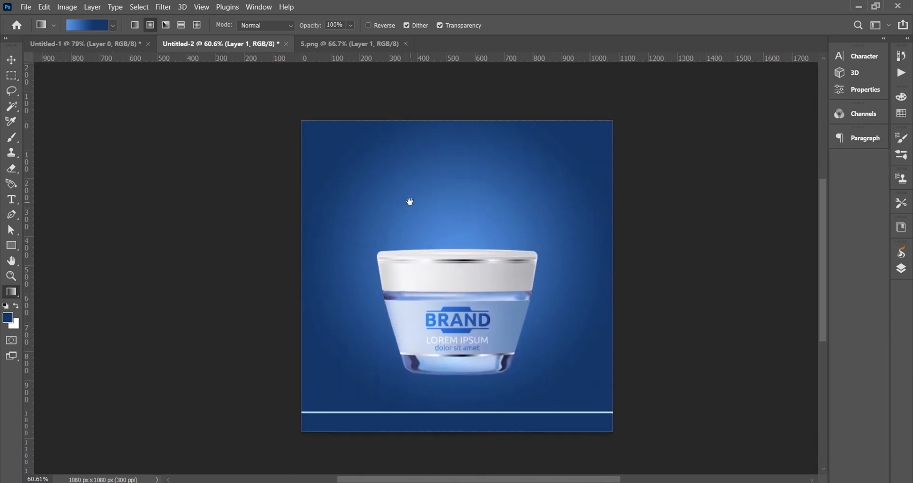
pyautogui.scroll(1, 454, 279)
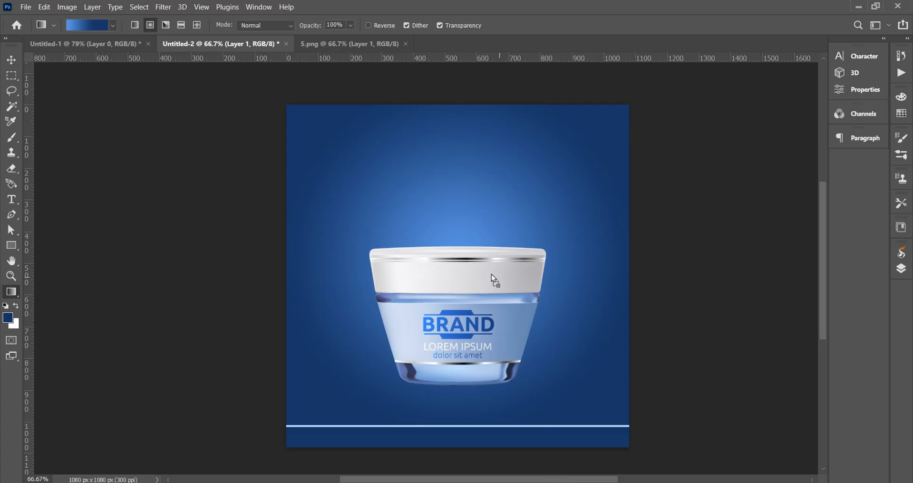
# Paste the blue glow circle behind the jar as a smart object, blend it with Screen, and shrink it around the jar
pyautogui.hotkey('ctrl', 'v')
pyautogui.click(901, 269)
pyautogui.click(780, 181)
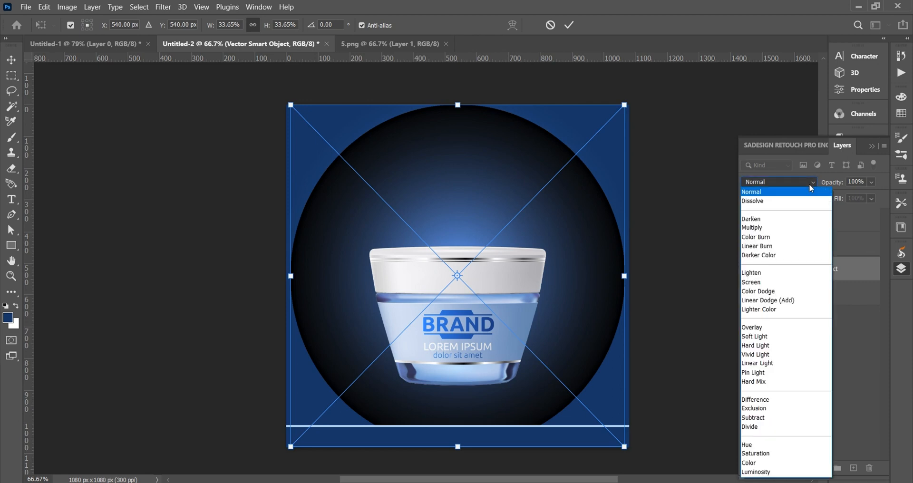
pyautogui.click(768, 285)
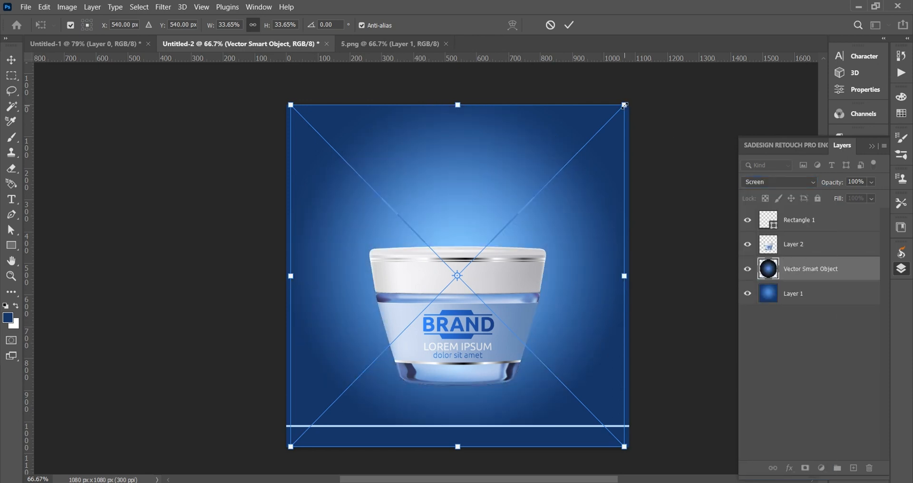
pyautogui.moveTo(624, 104); pyautogui.dragTo(590, 148)
pyautogui.moveTo(447, 200); pyautogui.dragTo(460, 227)
pyautogui.press('Return')
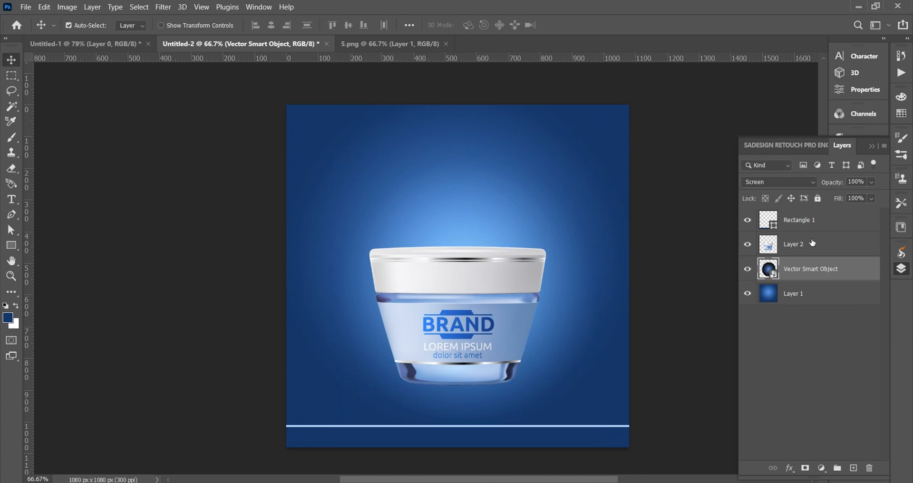
# Duplicate the jar layer and make the original a vertically flipped reflection below the jar, scaled to 90.77%
pyautogui.moveTo(812, 243); pyautogui.dragTo(854, 468)
pyautogui.click(821, 274)
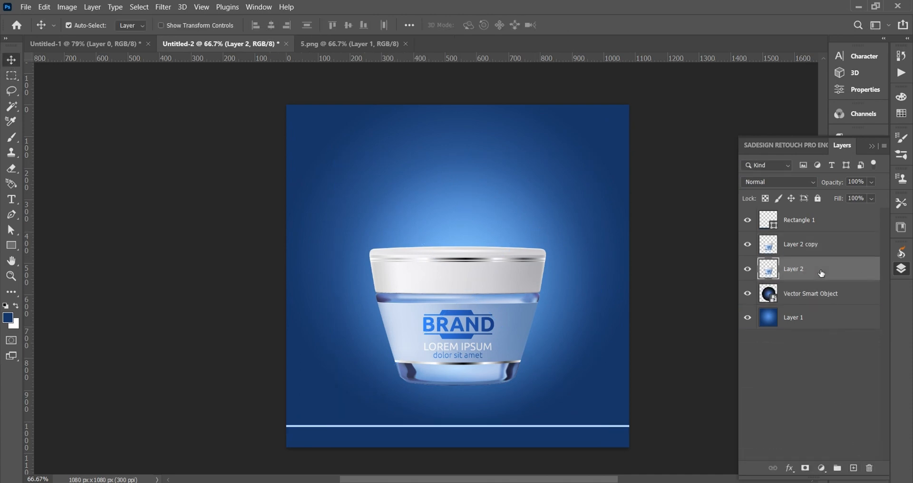
pyautogui.click(25, 6)
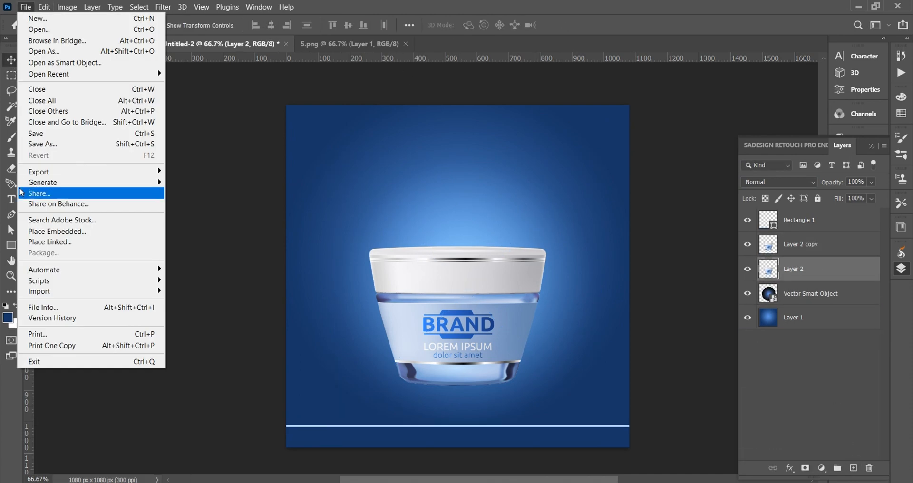
pyautogui.click(26, 7)
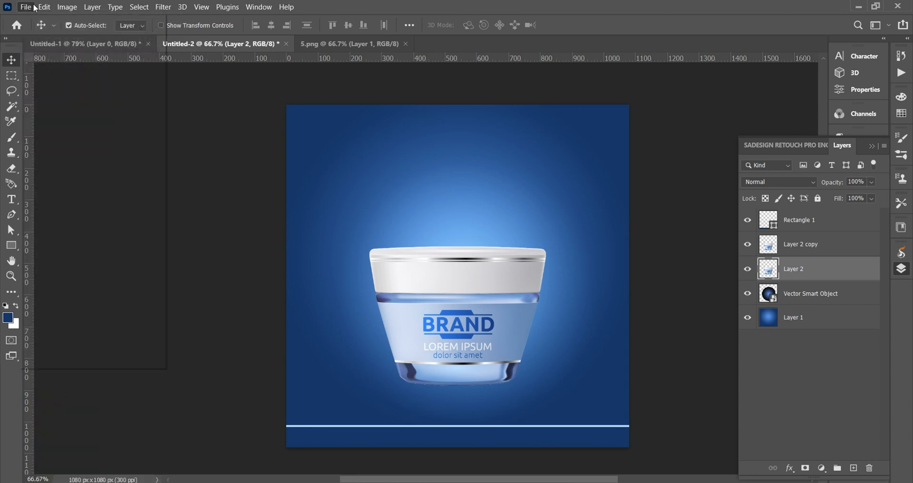
pyautogui.click(45, 6)
pyautogui.click(83, 253)
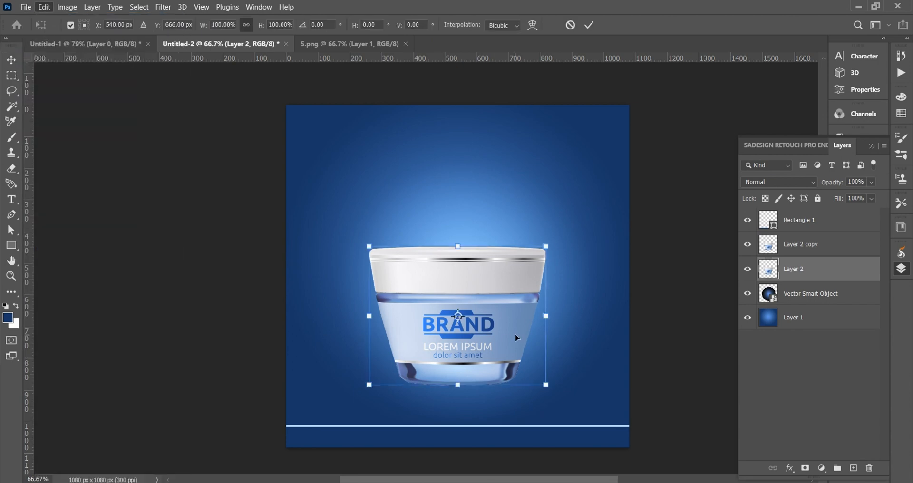
pyautogui.rightClick(496, 295)
pyautogui.click(514, 287)
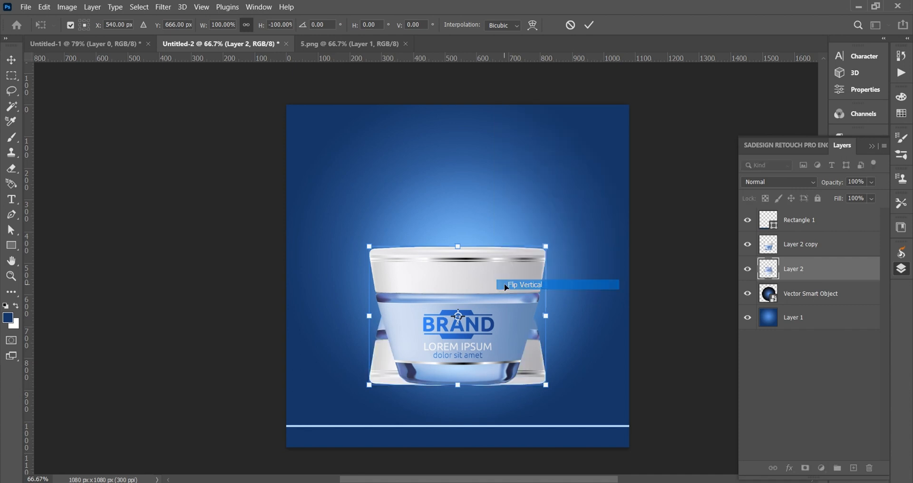
pyautogui.moveTo(478, 293); pyautogui.dragTo(498, 403)
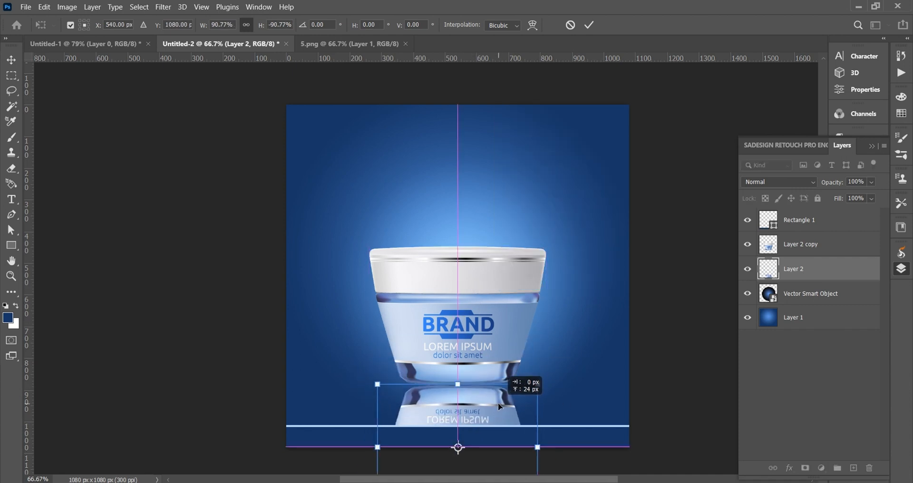
pyautogui.press('Return')
# Add a layer mask to the flipped jar and fade its lower part with a linear black-to-white gradient
pyautogui.click(805, 468)
pyautogui.press('d')
pyautogui.press('g')
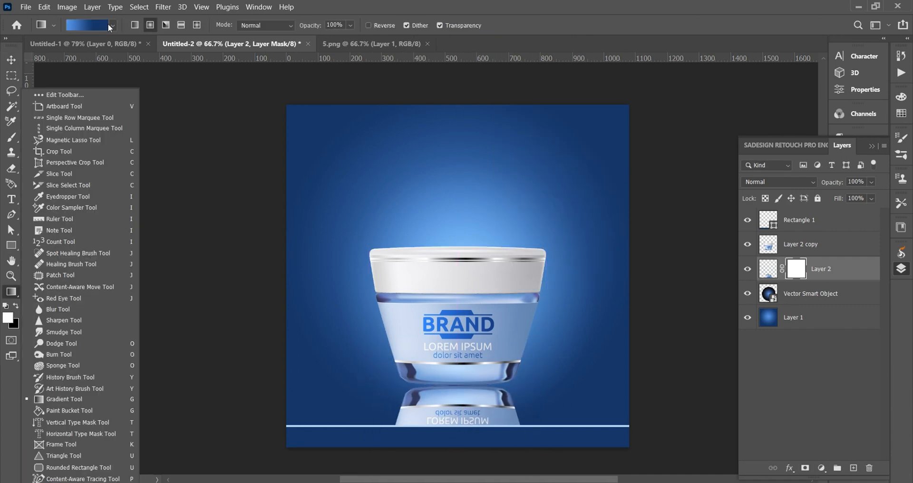
pyautogui.click(113, 25)
pyautogui.click(79, 69)
pyautogui.moveTo(458, 424); pyautogui.dragTo(459, 333)
pyautogui.moveTo(456, 426); pyautogui.dragTo(487, 275)
pyautogui.click(136, 26)
pyautogui.moveTo(467, 421); pyautogui.dragTo(488, 314)
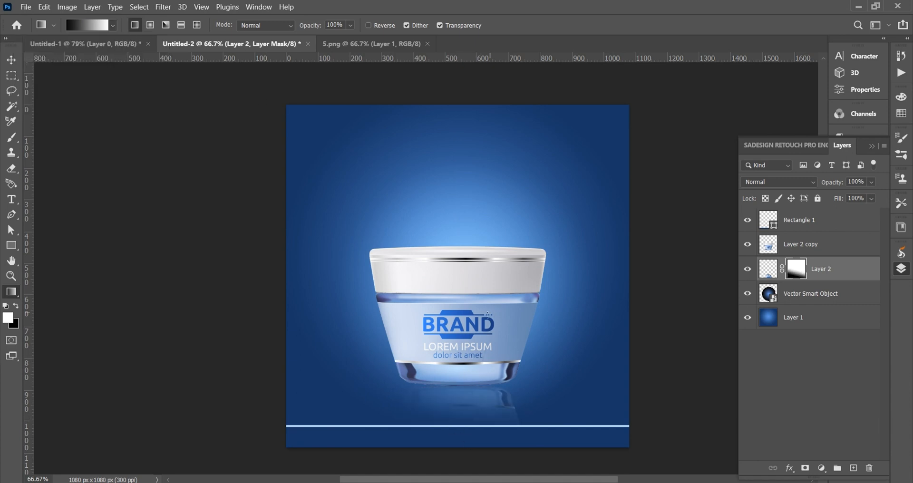
pyautogui.moveTo(466, 341); pyautogui.dragTo(470, 336)
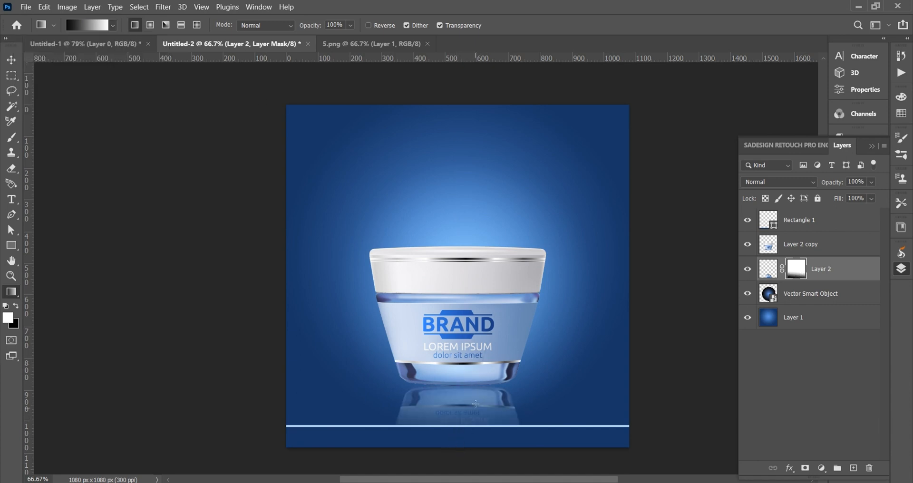
pyautogui.press('v')
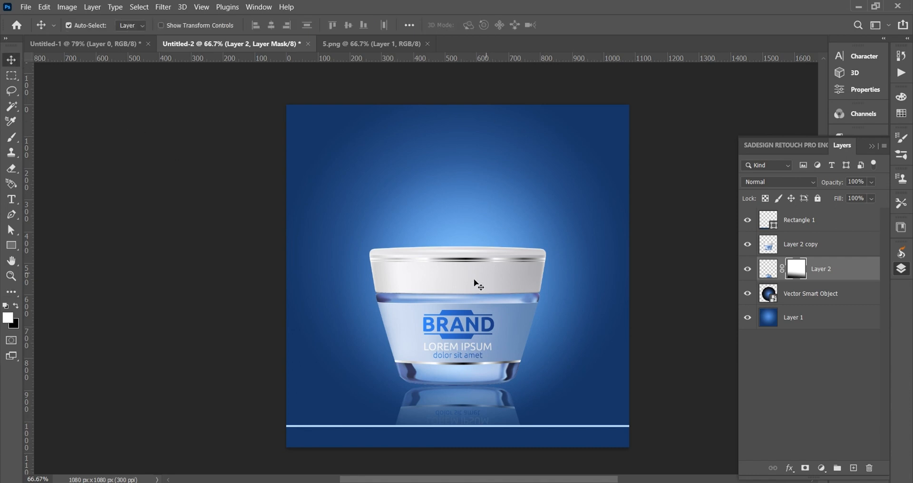
# Switch to Illustrator and bring the ray burst artwork into the Photoshop jar document
pyautogui.click(446, 481)
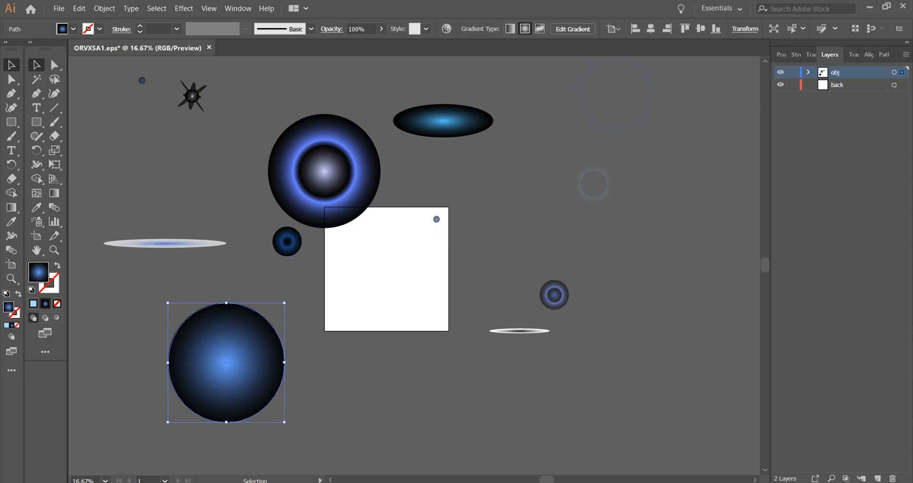
pyautogui.moveTo(622, 159); pyautogui.dragTo(496, 226)
pyautogui.press('Return')
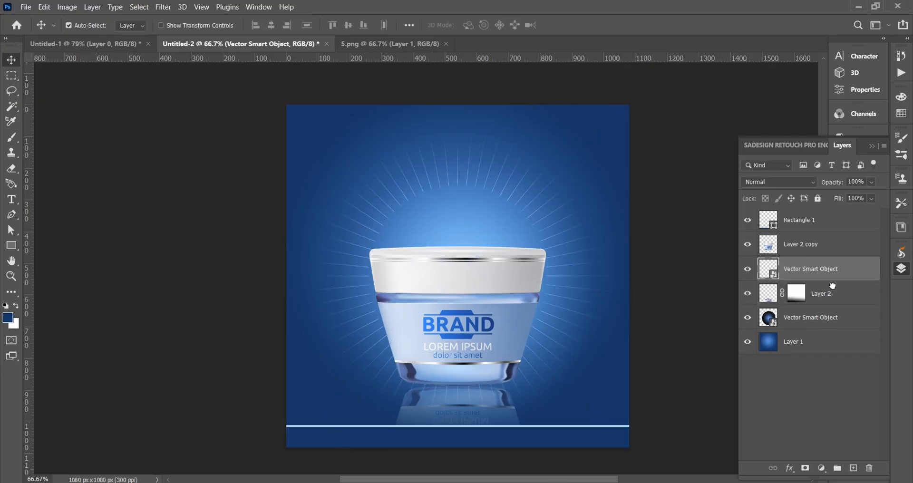
# Move the ray burst below the reflection layer, scale it down and centre it behind the jar
pyautogui.hotkey('ctrl', 't')
pyautogui.moveTo(628, 105); pyautogui.dragTo(558, 178)
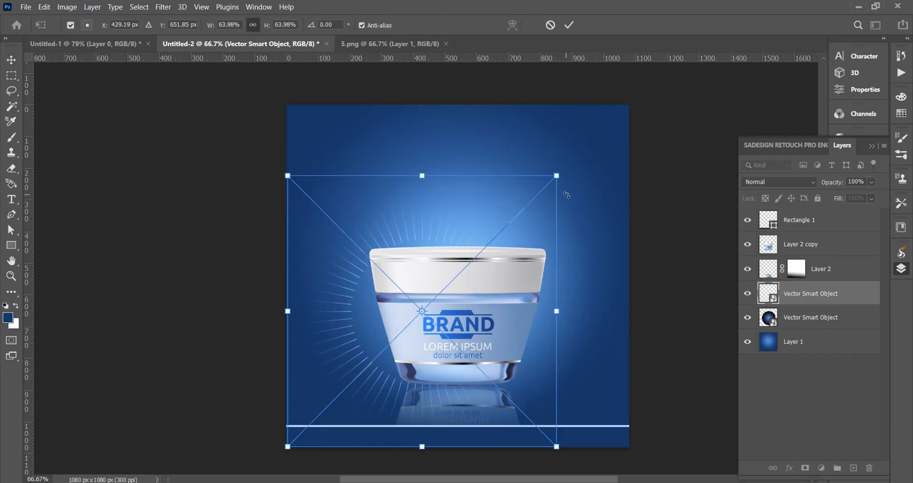
pyautogui.moveTo(462, 213); pyautogui.dragTo(504, 222)
pyautogui.moveTo(598, 185); pyautogui.dragTo(611, 172)
pyautogui.moveTo(535, 249); pyautogui.dragTo(530, 212)
pyautogui.moveTo(608, 432); pyautogui.dragTo(565, 389)
pyautogui.moveTo(511, 209); pyautogui.dragTo(511, 258)
pyautogui.press('Return')
# Move the ray burst layer beneath the glow layer and place a second ray burst across the canvas
pyautogui.moveTo(807, 301); pyautogui.dragTo(804, 329)
pyautogui.hotkey('ctrl', 't')
pyautogui.press('Escape')
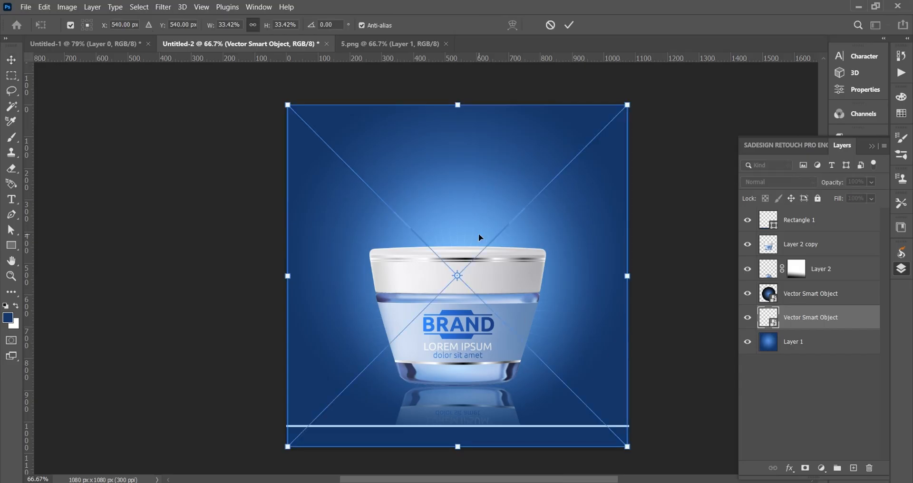
pyautogui.moveTo(627, 105); pyautogui.dragTo(643, 87)
pyautogui.press('Return')
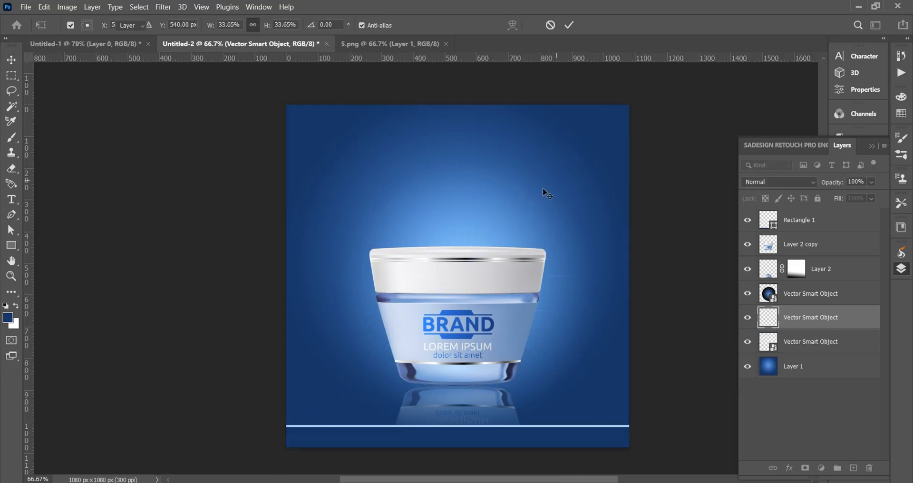
# Scale down the lowest ray burst layer and position it so its rays fan out above the jar lid
pyautogui.click(810, 341)
pyautogui.hotkey('ctrl', 't')
pyautogui.moveTo(480, 245); pyautogui.dragTo(480, 222)
pyautogui.moveTo(566, 173); pyautogui.dragTo(546, 192)
pyautogui.moveTo(500, 225); pyautogui.dragTo(500, 239)
pyautogui.moveTo(546, 206); pyautogui.dragTo(563, 190)
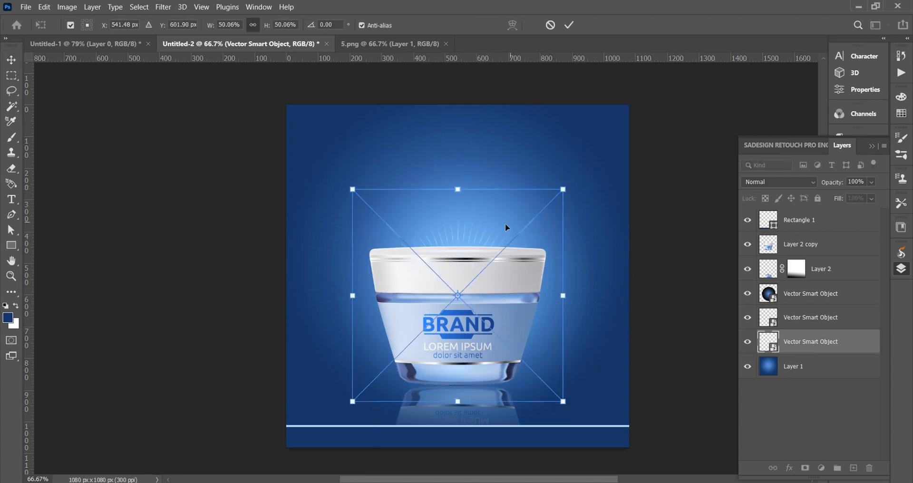
pyautogui.moveTo(494, 228); pyautogui.dragTo(503, 194)
pyautogui.moveTo(573, 155); pyautogui.dragTo(536, 192)
pyautogui.moveTo(475, 226); pyautogui.dragTo(477, 216)
pyautogui.moveTo(539, 181); pyautogui.dragTo(559, 167)
pyautogui.press('Return')
# Lock the glow smart object and the Layer 1 background against accidental moves
pyautogui.scroll(3, 482, 233)
pyautogui.click(492, 227)
pyautogui.scroll(-3, 504, 235)
pyautogui.click(498, 225)
pyautogui.hotkey('ctrl', 't')
pyautogui.press('Return')
pyautogui.scroll(1, 478, 243)
pyautogui.click(481, 202)
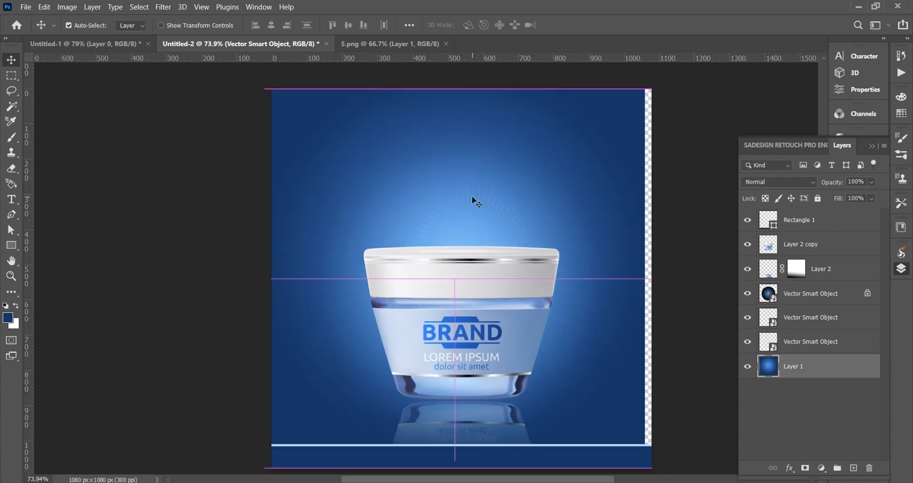
pyautogui.click(817, 198)
# Bring the star-shaped flare from Illustrator into the Photoshop document, scale it to 50.66% and place it on the jar lid's right edge
pyautogui.click(493, 237)
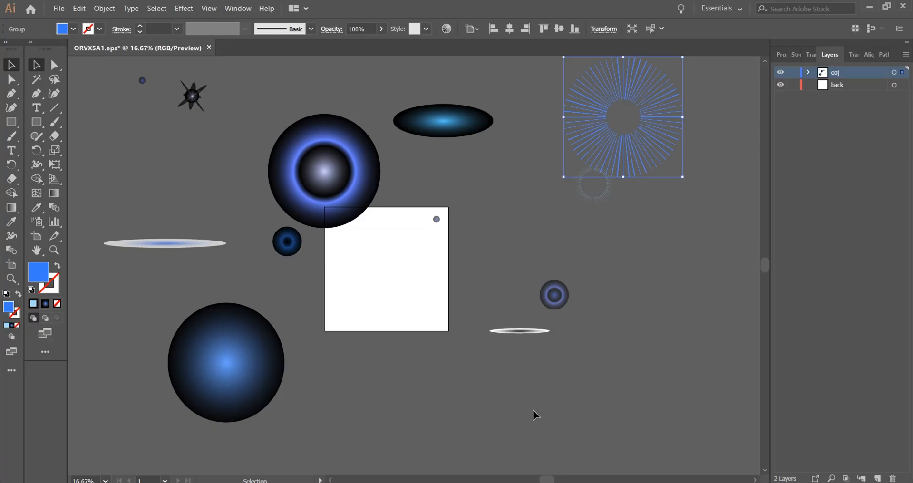
pyautogui.moveTo(194, 97); pyautogui.dragTo(555, 264)
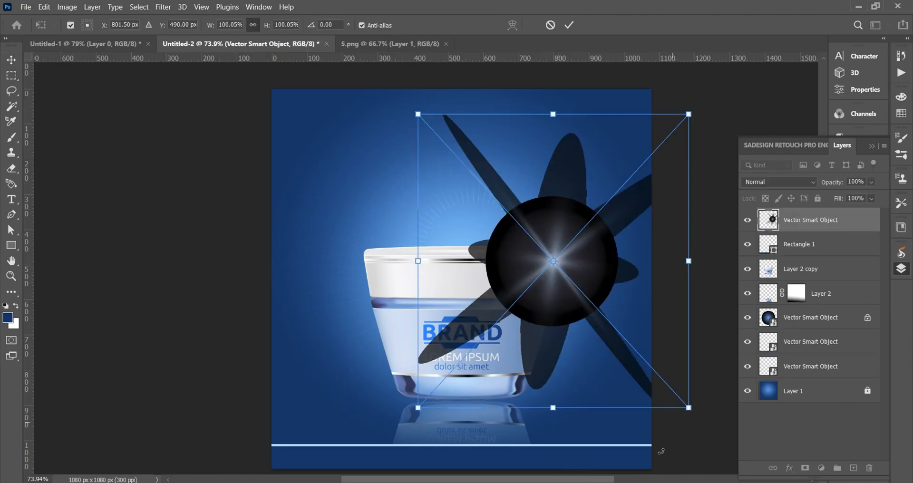
pyautogui.moveTo(688, 407); pyautogui.dragTo(556, 262)
pyautogui.moveTo(504, 187); pyautogui.dragTo(559, 269)
pyautogui.press('Return')
# Set the flare's blending mode to Screen and scale it down slightly
pyautogui.click(780, 182)
pyautogui.click(761, 280)
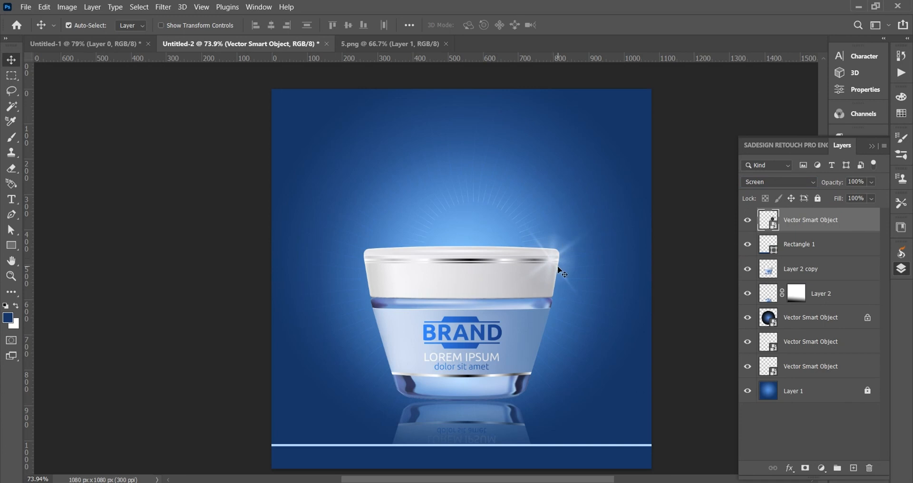
pyautogui.hotkey('ctrl', 't')
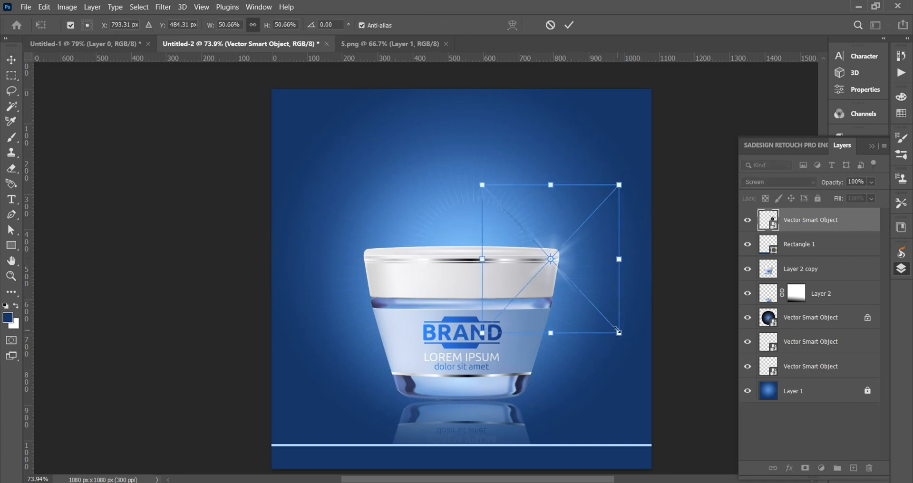
pyautogui.moveTo(618, 328); pyautogui.dragTo(602, 318)
pyautogui.press('Return')
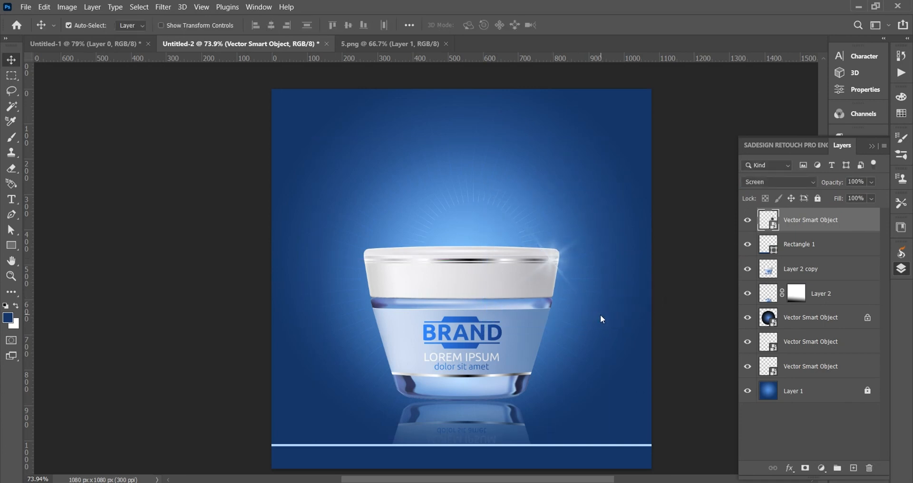
# Delete the lowest ray burst layer and fine-tune the star flare's position on the jar lid's right edge
pyautogui.moveTo(569, 264); pyautogui.dragTo(550, 262)
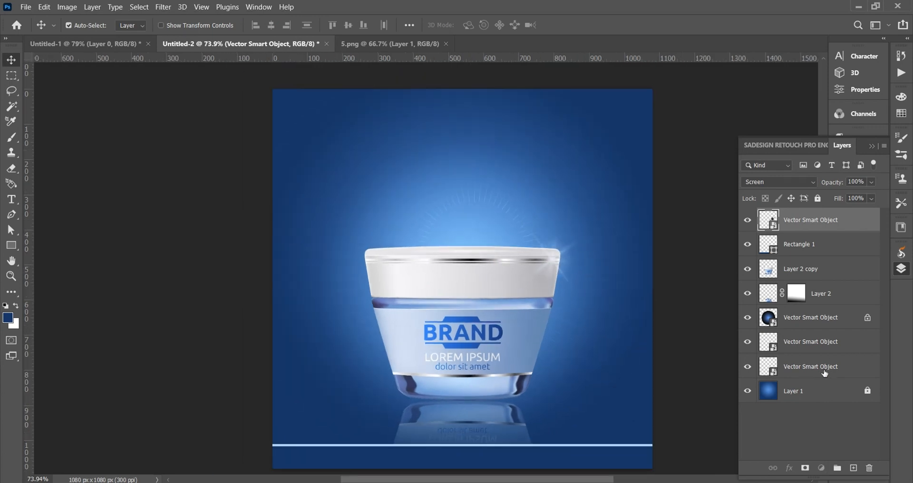
pyautogui.moveTo(824, 373); pyautogui.dragTo(870, 468)
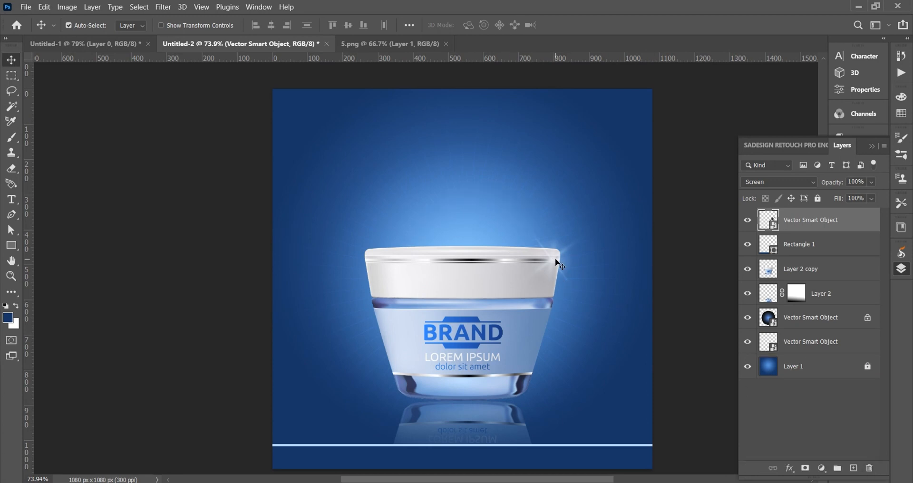
pyautogui.moveTo(556, 260); pyautogui.dragTo(553, 264)
# Add the white headline "ឡេការពារកម្ដៅថ្ងៃ" above the jar in the NiDA Bayon font
pyautogui.click(14, 206)
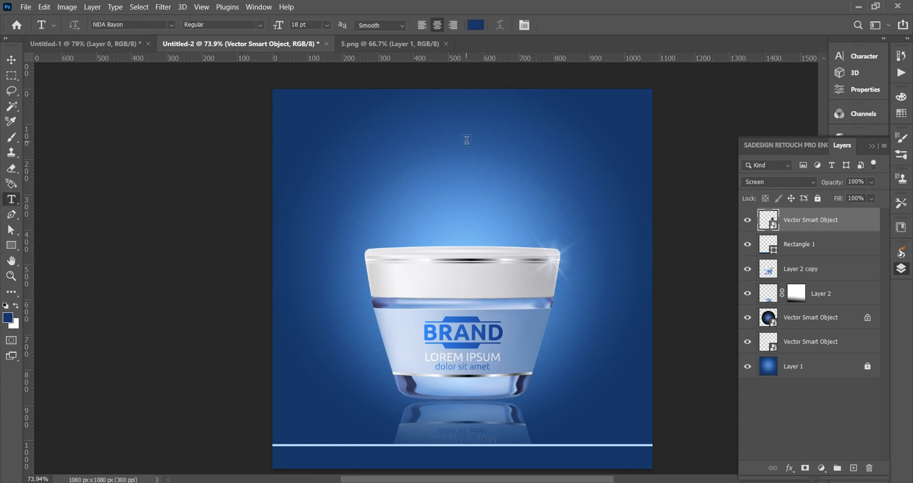
pyautogui.click(457, 138)
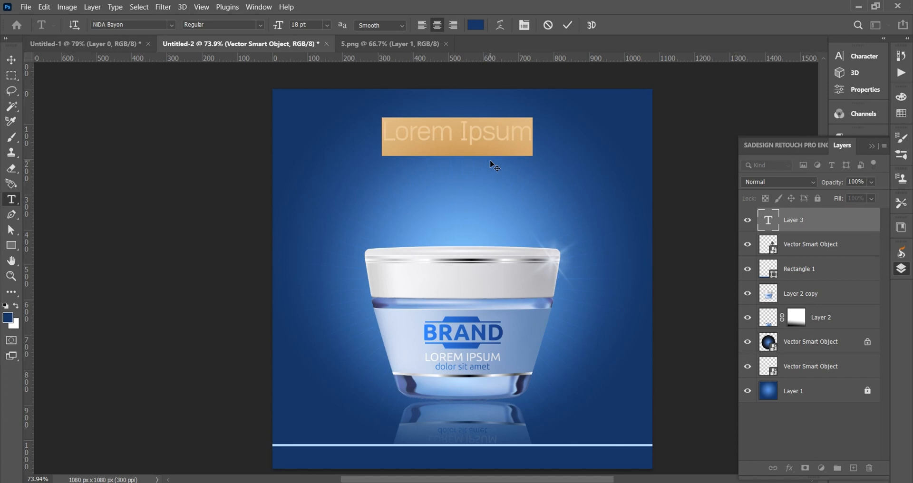
pyautogui.click(476, 25)
pyautogui.moveTo(688, 278); pyautogui.dragTo(688, 254)
pyautogui.click(533, 407)
pyautogui.click(800, 248)
pyautogui.write('ឡេកា')
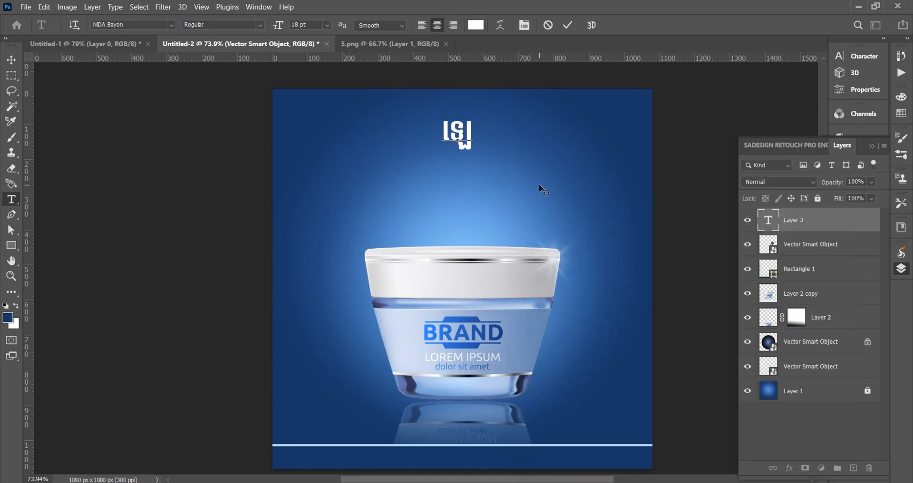
pyautogui.write('រពារកម្ដៅថ្ងៃ')
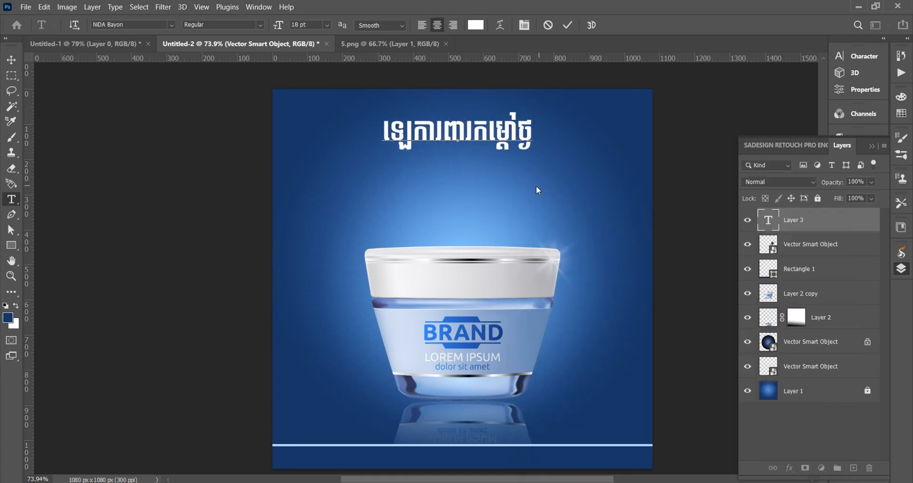
# Enlarge the Khmer headline to 24 pt and position it above the jar
pyautogui.click(15, 57)
pyautogui.moveTo(480, 138); pyautogui.dragTo(523, 133)
pyautogui.click(864, 56)
pyautogui.click(728, 88)
pyautogui.scroll(5, 730, 90)
pyautogui.scroll(1, 737, 92)
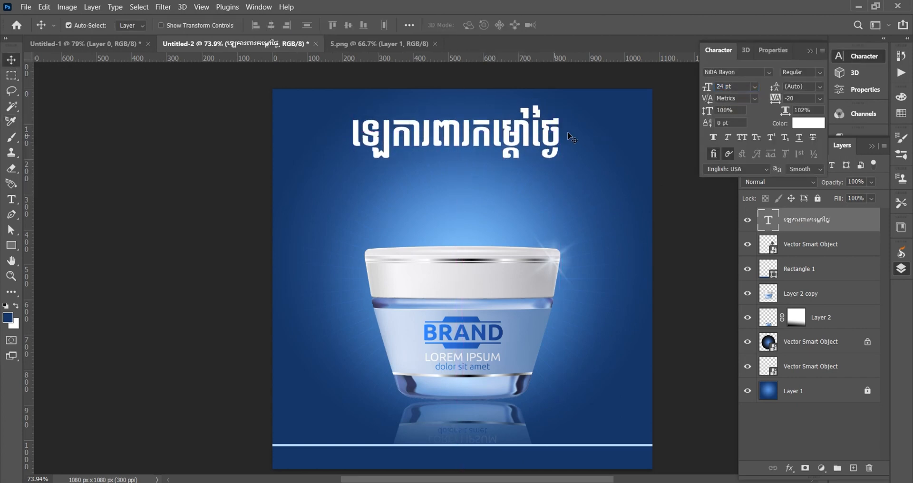
pyautogui.click(863, 56)
pyautogui.click(12, 200)
pyautogui.click(172, 26)
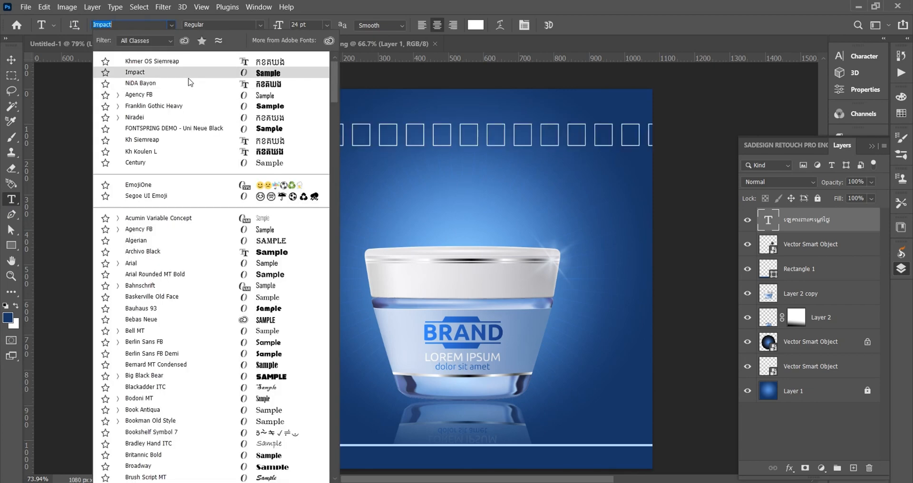
pyautogui.click(189, 76)
pyautogui.click(15, 57)
pyautogui.hotkey('ctrl', 'z')
# Add the text "CREAM BRAND" in the Impact font directly below the Khmer headline
pyautogui.click(11, 200)
pyautogui.click(803, 269)
pyautogui.click(172, 26)
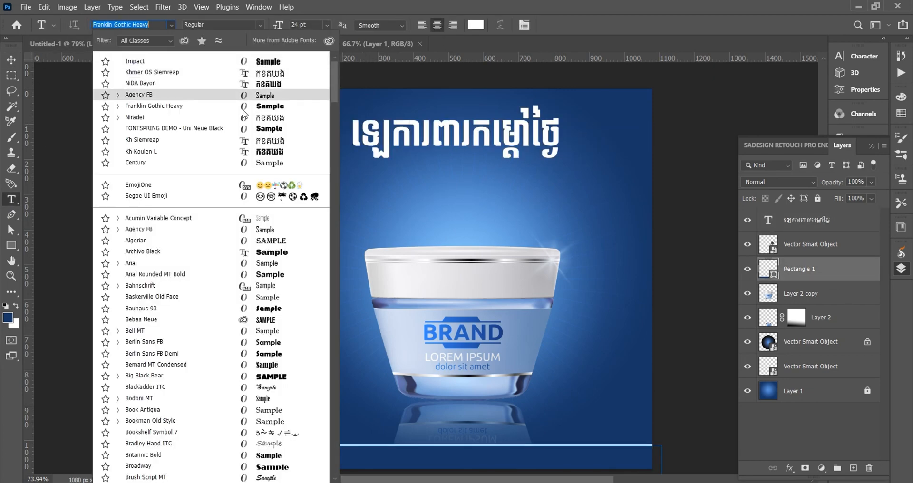
pyautogui.click(253, 62)
pyautogui.click(452, 193)
pyautogui.press('capslock')
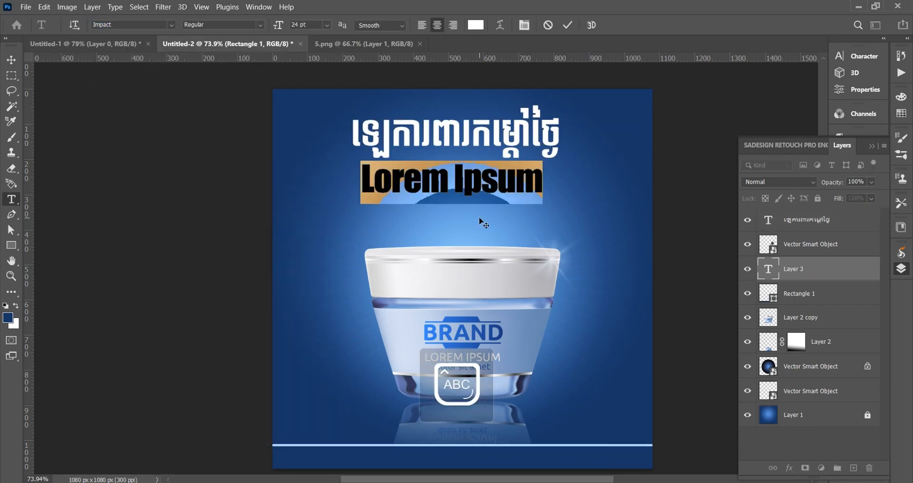
pyautogui.write('CREAM BRAND')
pyautogui.click(12, 60)
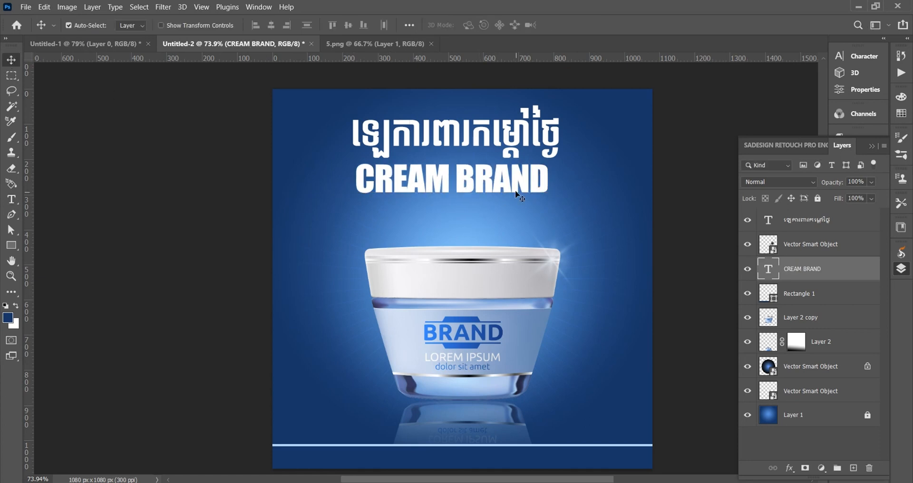
# Move the CREAM BRAND text slightly lower under the headline and set its tracking to 0
pyautogui.moveTo(517, 186); pyautogui.dragTo(524, 196)
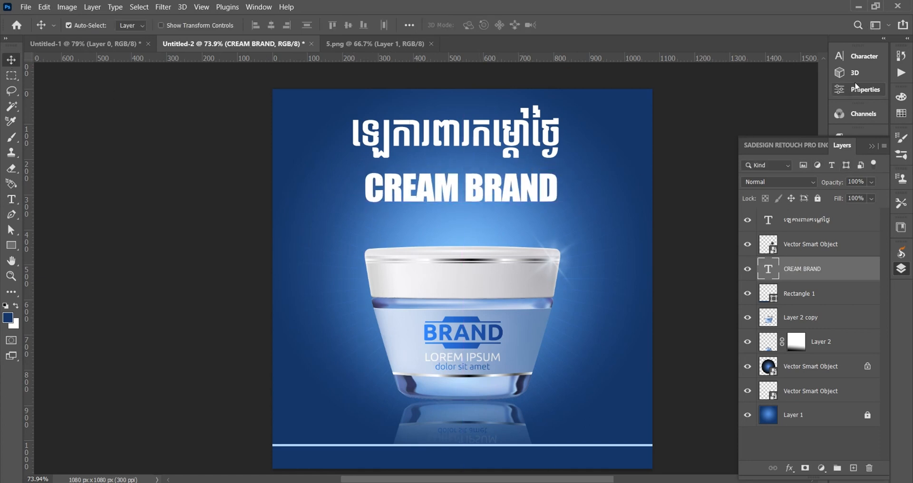
pyautogui.click(859, 56)
pyautogui.press('Return')
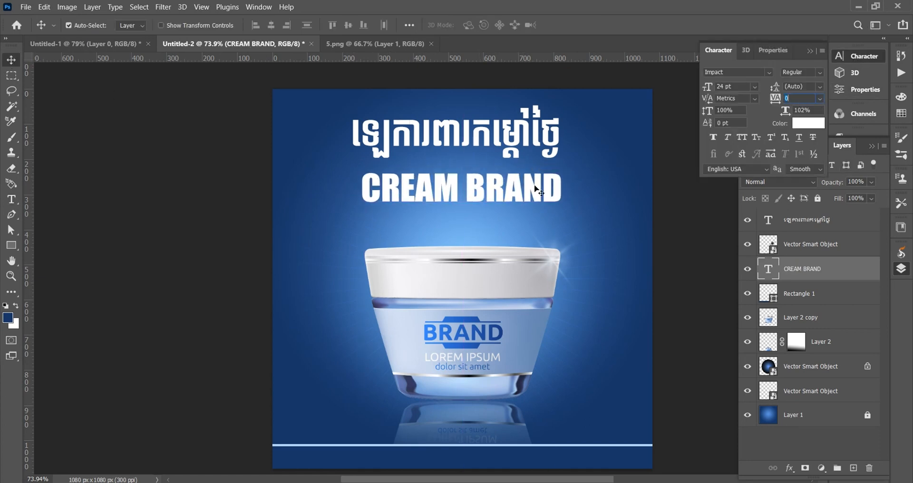
# Recolour the CREAM BRAND text dark blue with hex 002e5c and shift it slightly to the left
pyautogui.click(812, 126)
pyautogui.write('002e5c')
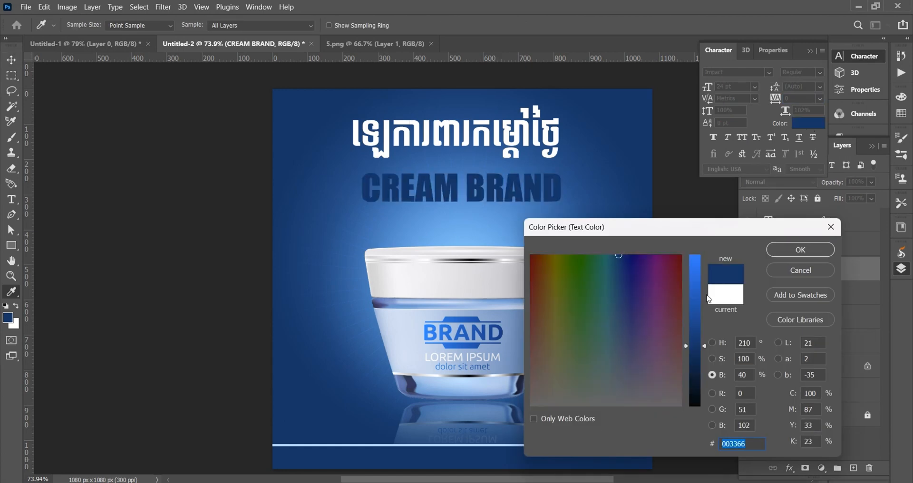
pyautogui.click(809, 248)
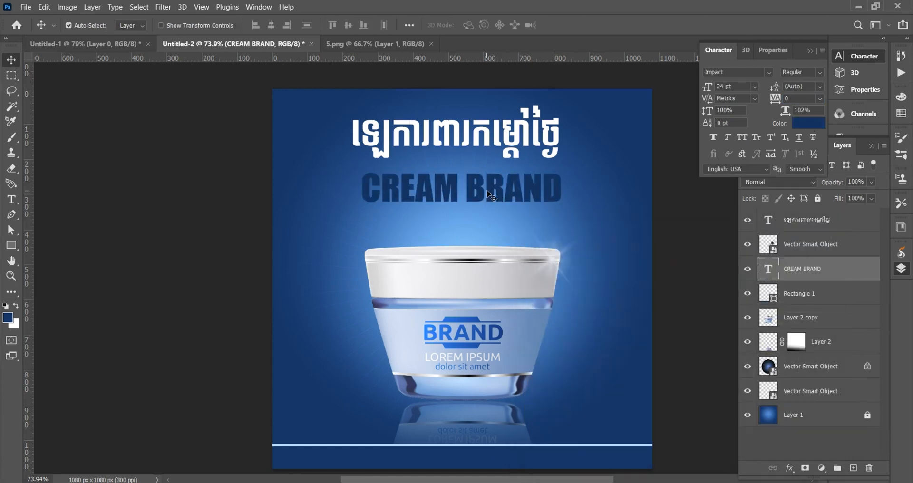
pyautogui.moveTo(490, 195); pyautogui.dragTo(486, 195)
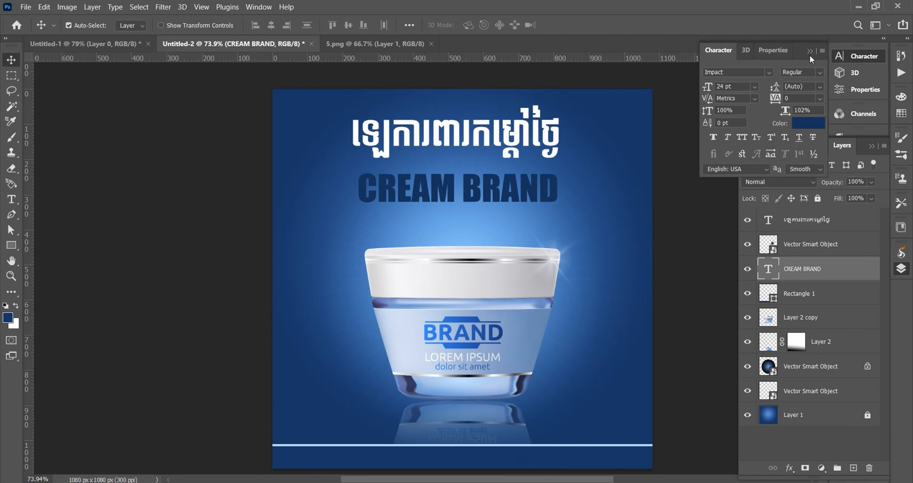
pyautogui.click(811, 52)
# Add a thin white outside Stroke effect to the CREAM BRAND text
pyautogui.click(790, 469)
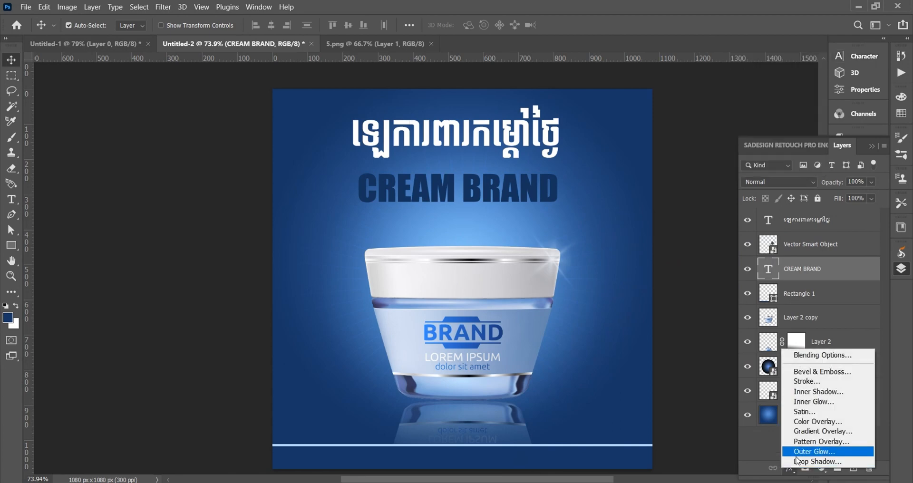
pyautogui.click(804, 383)
pyautogui.moveTo(595, 199); pyautogui.dragTo(508, 247)
pyautogui.press('Down')
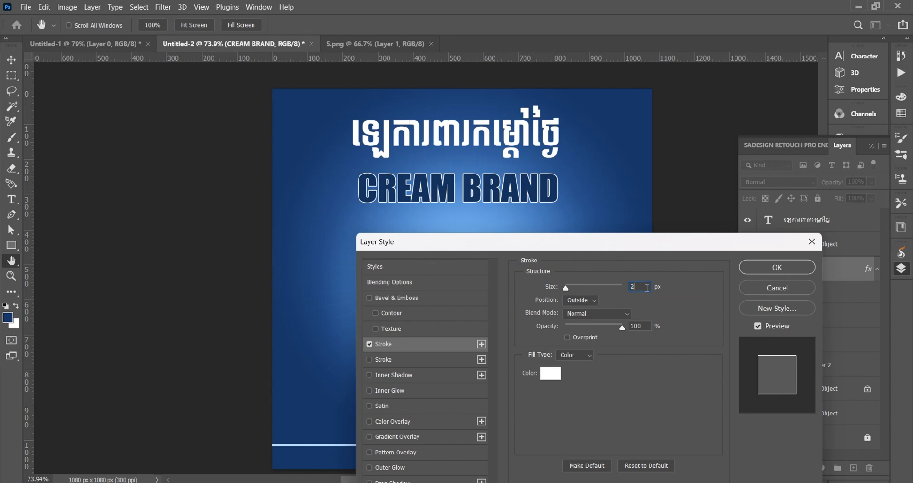
pyautogui.press('Up')
pyautogui.click(777, 268)
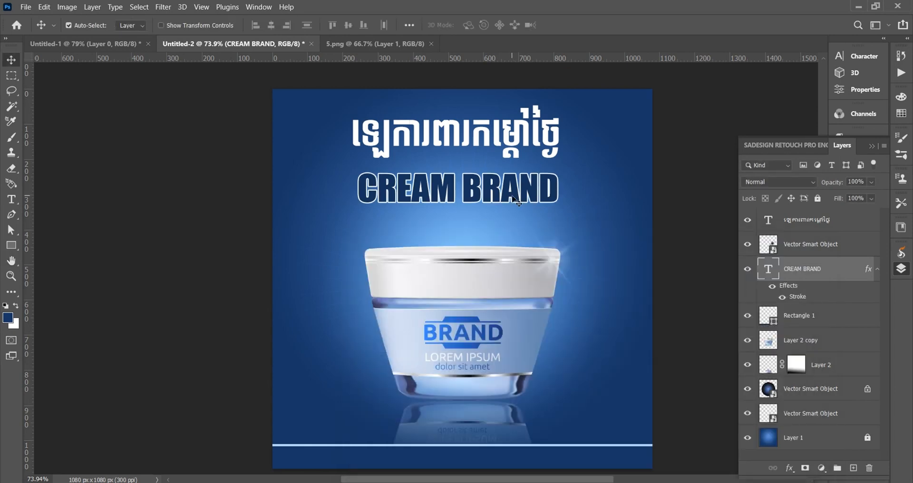
# Move CREAM BRAND closer to the Khmer headline and align both texts on their horizontal centres
pyautogui.moveTo(473, 186); pyautogui.dragTo(474, 180)
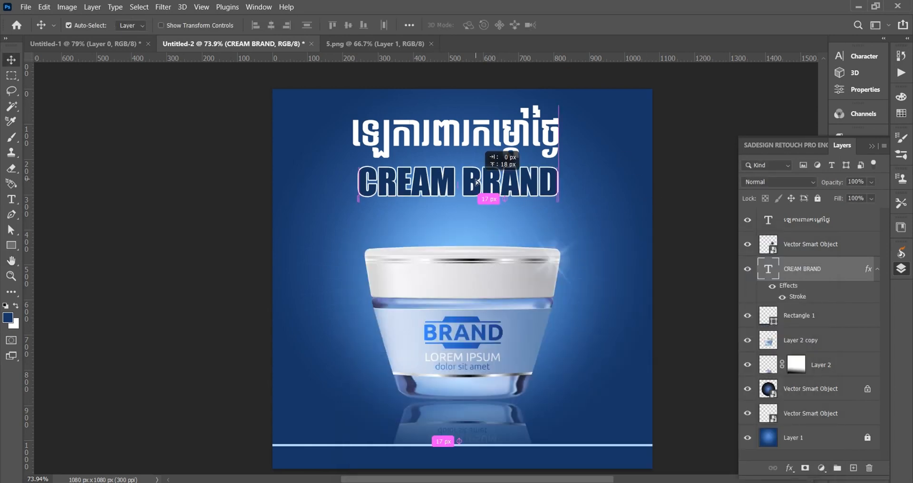
pyautogui.keyDown('shift'); pyautogui.click(466, 137); pyautogui.keyUp('shift')
pyautogui.click(271, 25)
pyautogui.click(702, 164)
# Add the tagline "ផលិតផលមកពីប្រទេសកូរ៉េ ១០០%" below CREAM BRAND in the Khmer OS Siemreap font
pyautogui.click(12, 200)
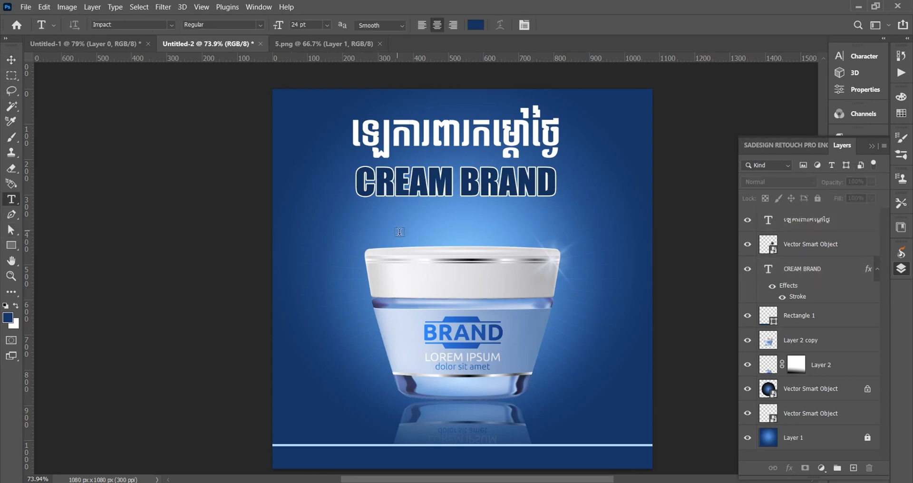
pyautogui.click(397, 231)
pyautogui.click(172, 25)
pyautogui.click(164, 73)
pyautogui.write('ថែលិតផលមកពីប្រ')
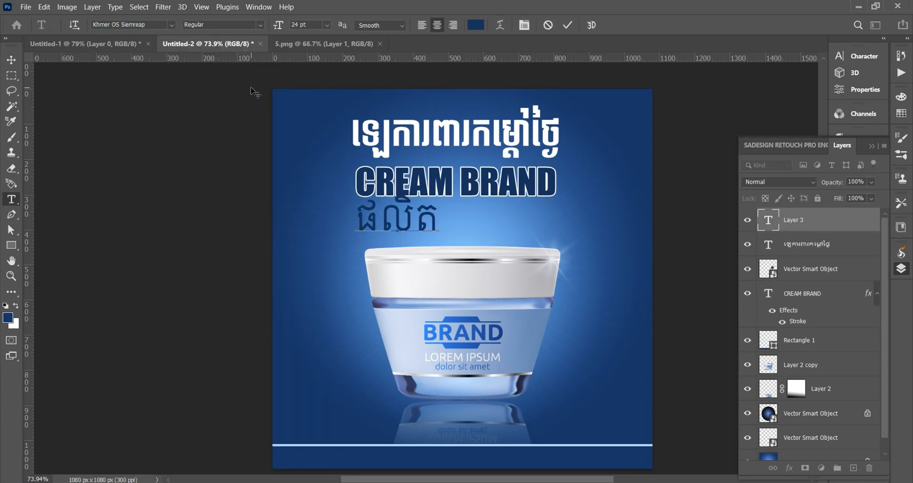
pyautogui.write('ទេស')
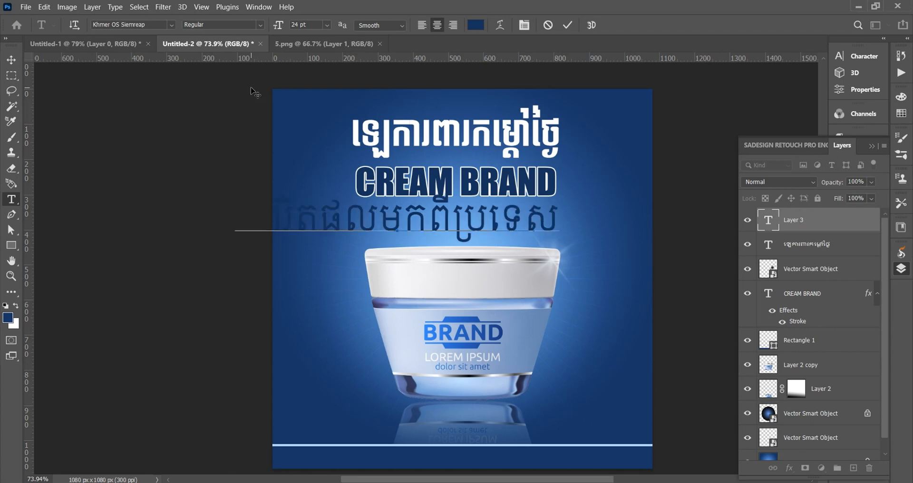
pyautogui.write('កូរ៉េ ១០០%')
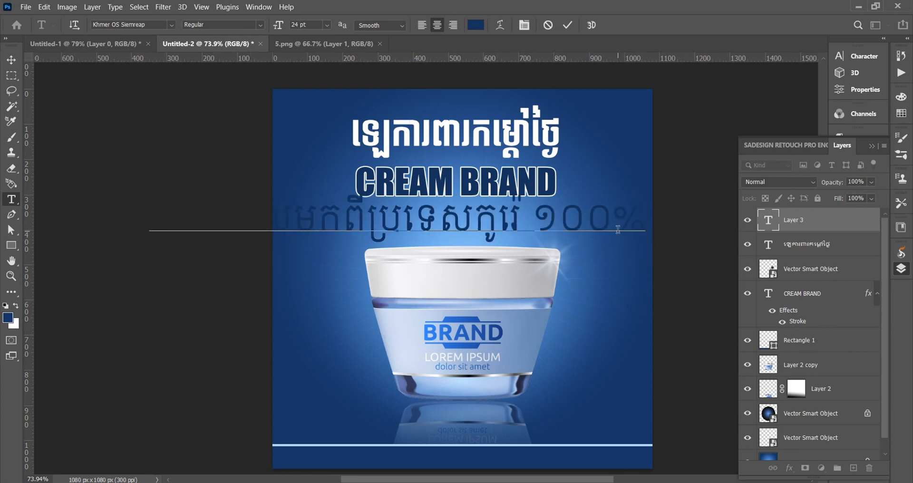
# Set the Khmer tagline's size to 11 pt and its colour to white
pyautogui.hotkey('ctrl', 'a')
pyautogui.click(327, 25)
pyautogui.click(307, 81)
pyautogui.click(475, 25)
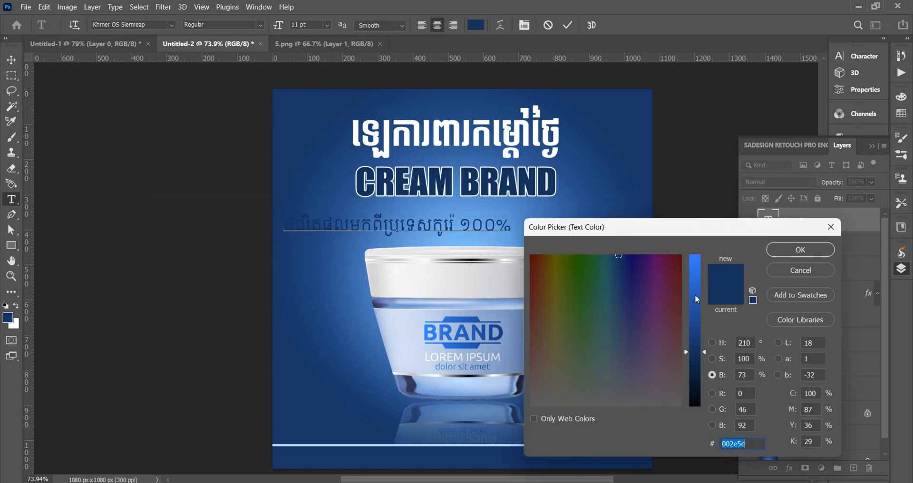
pyautogui.moveTo(695, 299); pyautogui.dragTo(695, 254)
pyautogui.click(666, 407)
pyautogui.click(801, 249)
# Place the tagline just above the jar lid, align all three text layers on their horizontal centres and centre them over the jar
pyautogui.click(11, 60)
pyautogui.moveTo(416, 227); pyautogui.dragTo(466, 227)
pyautogui.moveTo(443, 183); pyautogui.dragTo(434, 183)
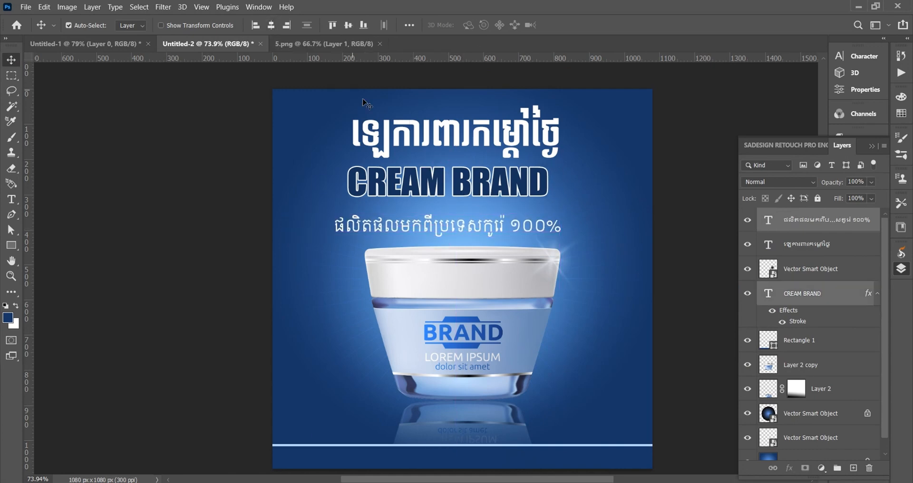
pyautogui.keyDown('shift'); pyautogui.click(457, 142); pyautogui.keyUp('shift')
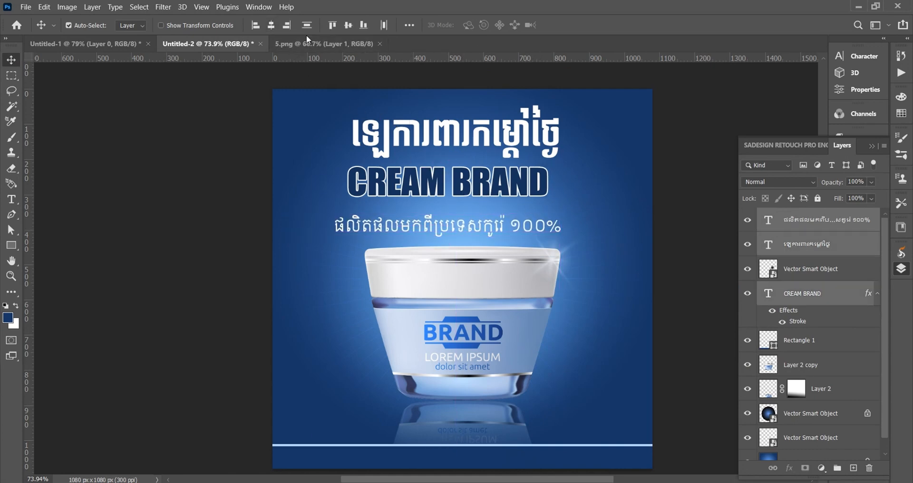
pyautogui.click(271, 26)
pyautogui.moveTo(504, 188); pyautogui.dragTo(519, 187)
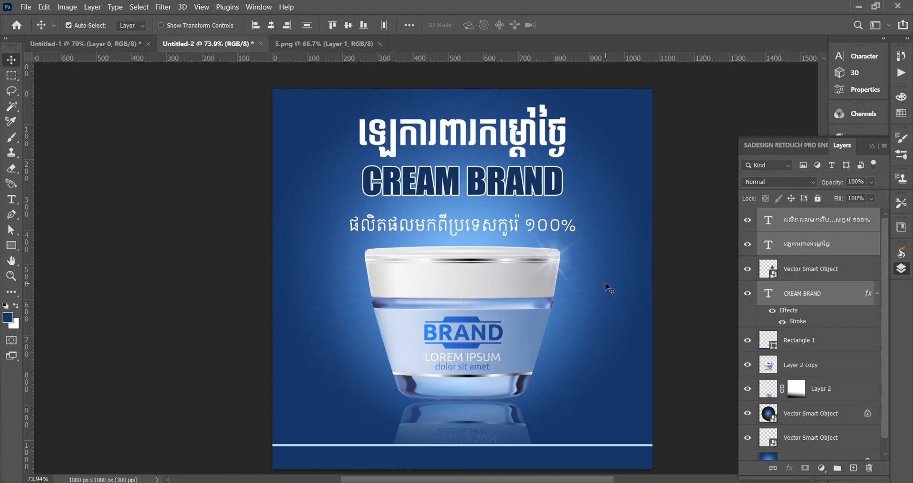
# Distribute the three text layers evenly by their vertical centres
pyautogui.click(875, 148)
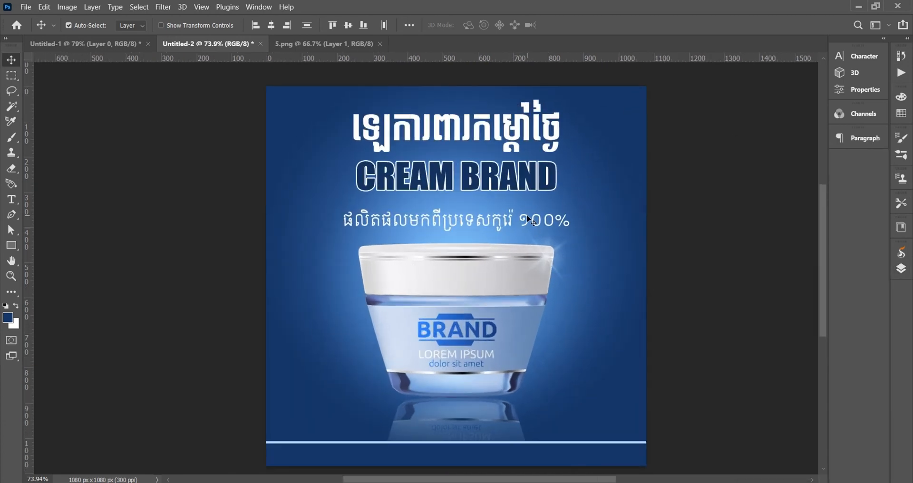
pyautogui.click(901, 270)
pyautogui.click(411, 28)
pyautogui.click(372, 94)
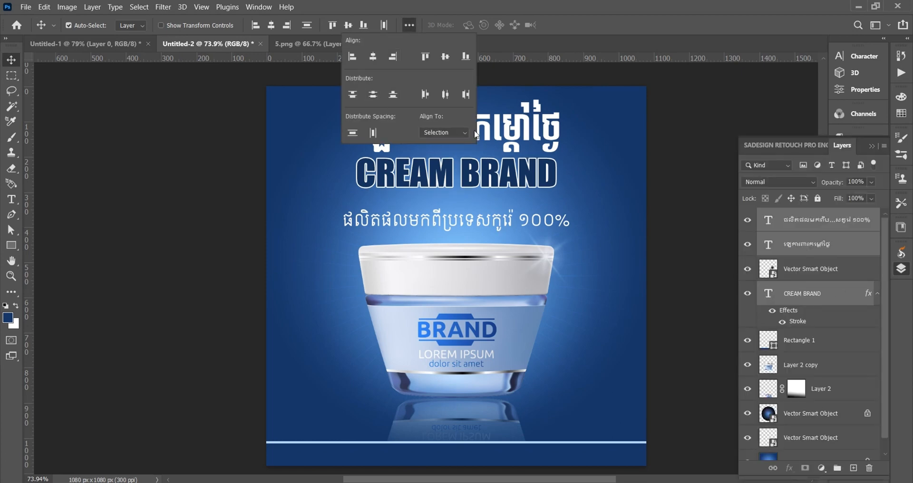
pyautogui.click(9, 60)
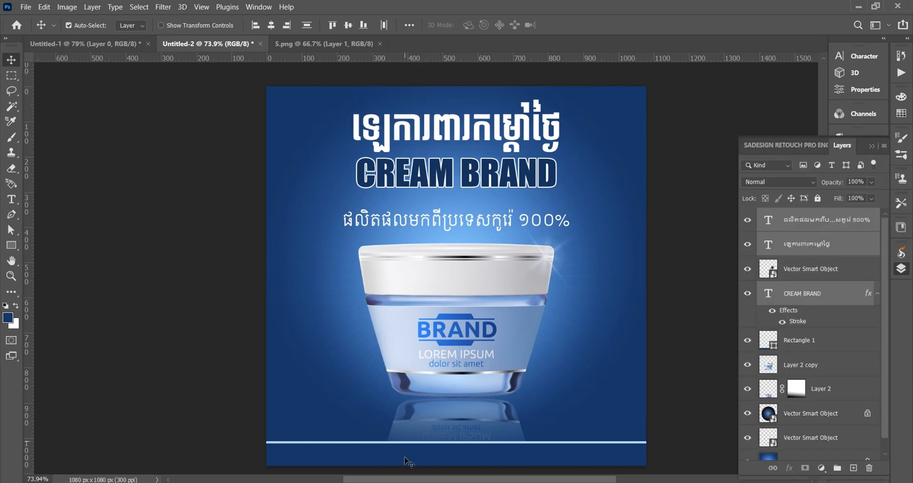
# Open the leaf image 2 from the poster1 folder and bring the leaf into the jar advertisement
pyautogui.click(25, 7)
pyautogui.click(34, 30)
pyautogui.click(205, 103)
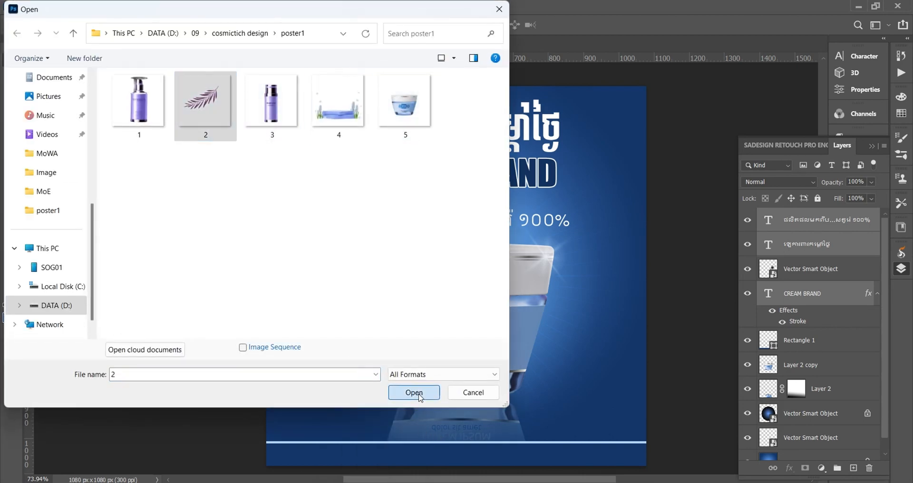
pyautogui.click(414, 392)
pyautogui.moveTo(477, 209); pyautogui.dragTo(618, 179)
# Scale the leaf down to roughly half size and place it at the canvas's right edge beside the CREAM BRAND text
pyautogui.click(45, 7)
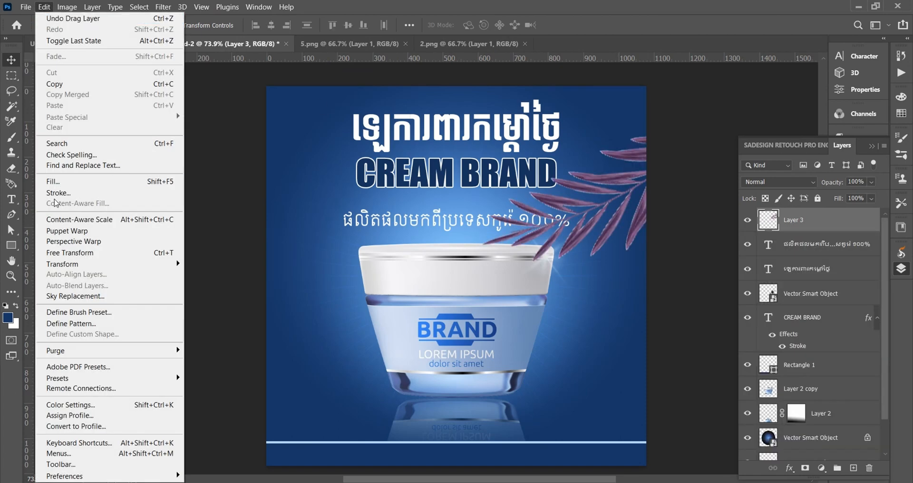
pyautogui.click(62, 251)
pyautogui.moveTo(482, 262); pyautogui.dragTo(615, 171)
pyautogui.moveTo(696, 141); pyautogui.dragTo(621, 177)
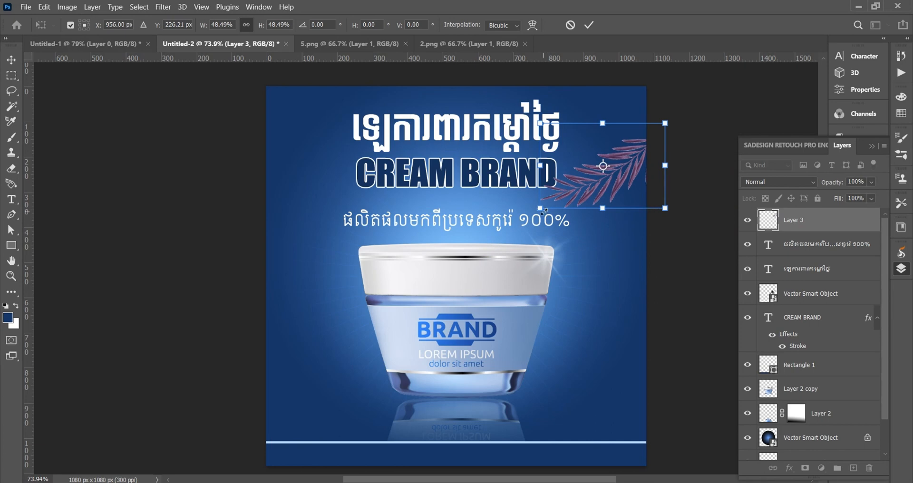
pyautogui.moveTo(541, 210); pyautogui.dragTo(535, 214)
pyautogui.press('Return')
# Set the leaf layer's blend mode to Divide and move the layer beneath both jar layers, just above the background glow
pyautogui.click(815, 184)
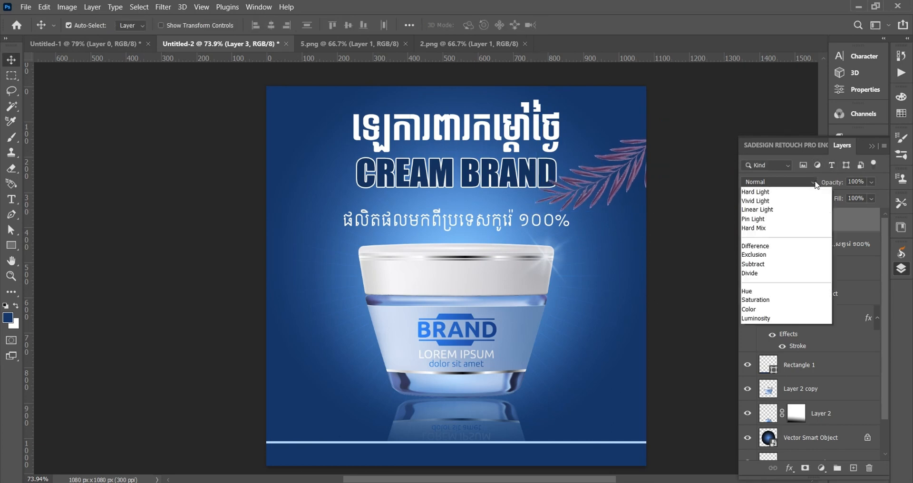
pyautogui.click(756, 430)
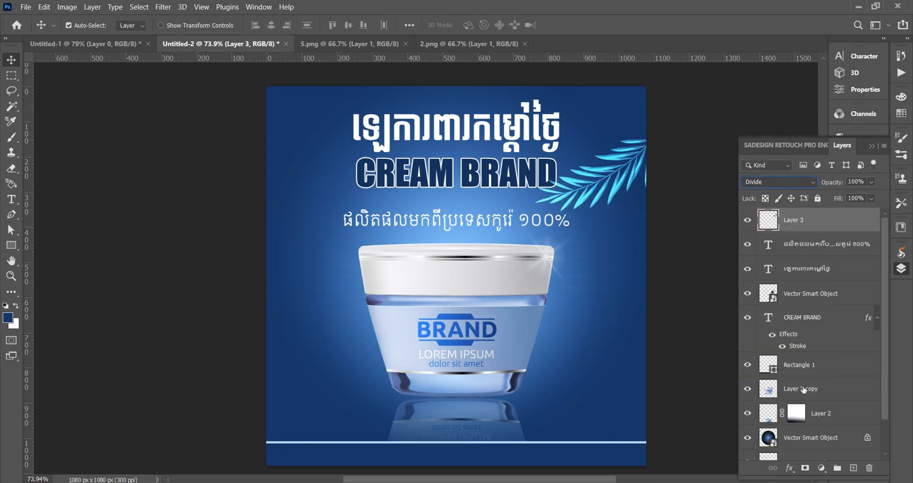
pyautogui.scroll(-1, 820, 423)
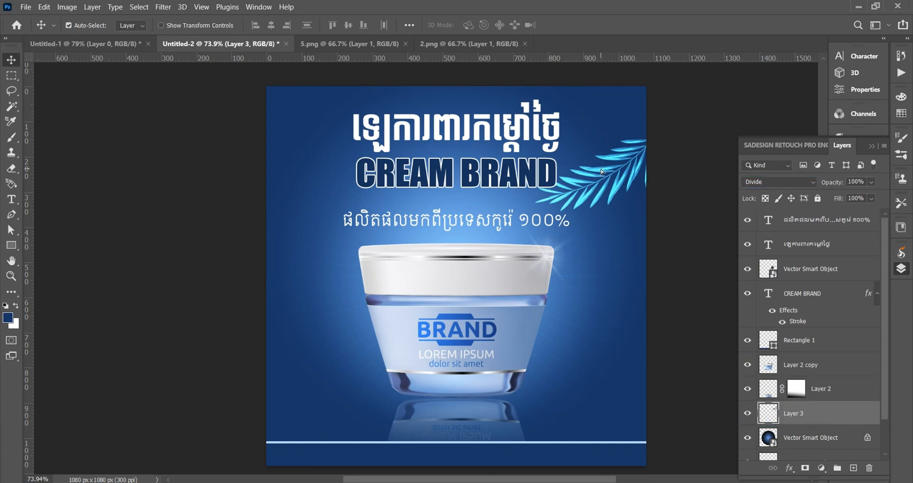
# Nudge the leaf slightly up and to the right, and reduce its layer fill to 55%
pyautogui.moveTo(601, 170); pyautogui.dragTo(606, 160)
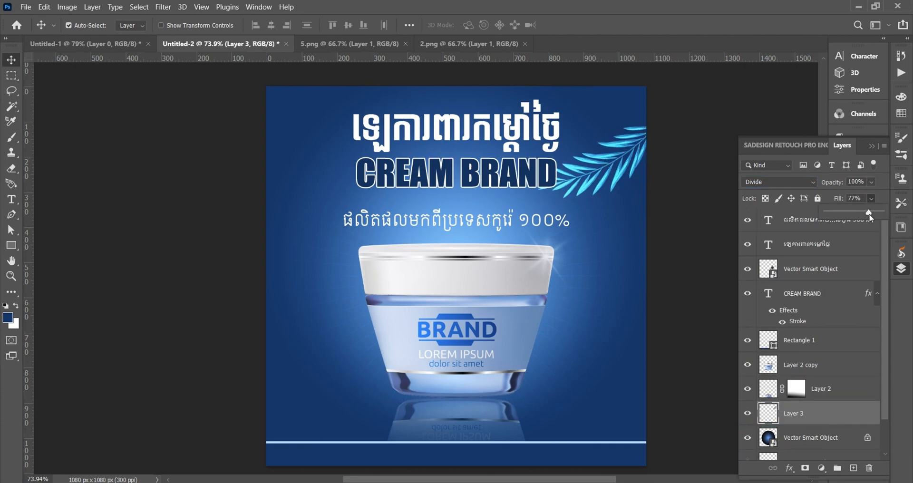
pyautogui.moveTo(869, 213); pyautogui.dragTo(857, 213)
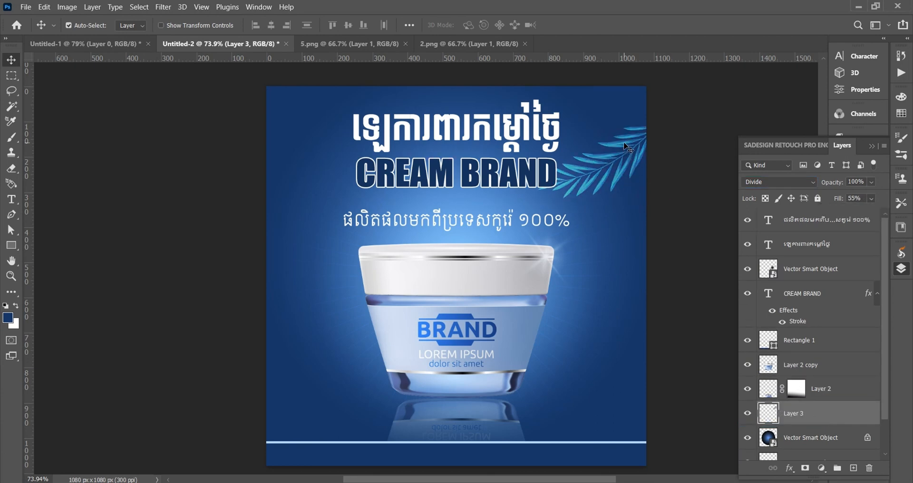
# Duplicate the leaf layer, move the copy to the canvas's left edge beside the jar and flip it horizontally
pyautogui.moveTo(828, 417); pyautogui.dragTo(853, 468)
pyautogui.hotkey('ctrl', 't')
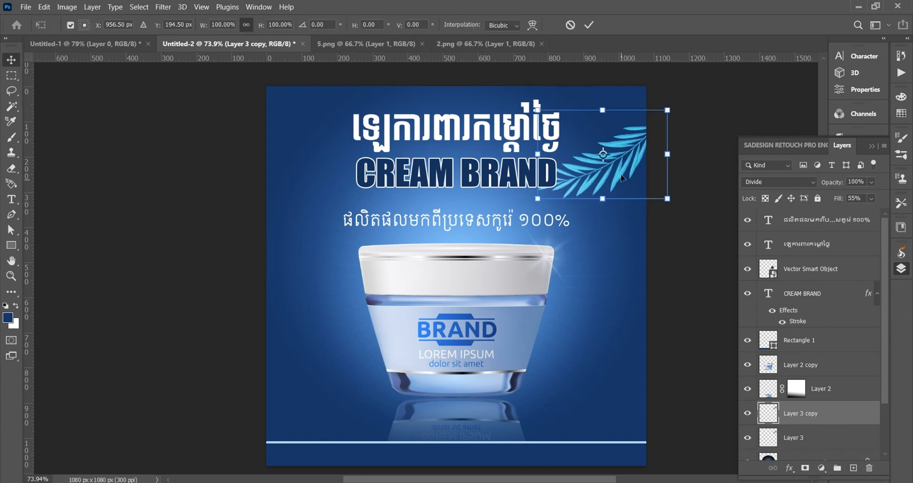
pyautogui.moveTo(601, 157); pyautogui.dragTo(301, 314)
pyautogui.rightClick(309, 333)
pyautogui.click(352, 365)
# Scale the leaf copy down slightly and place it at the canvas's left edge beside the lower half of the jar
pyautogui.moveTo(374, 365); pyautogui.dragTo(366, 359)
pyautogui.moveTo(301, 311)
pyautogui.mouseDown()
pyautogui.moveTo(315, 319)
pyautogui.moveTo(307, 323)
pyautogui.mouseUp()
pyautogui.moveTo(388, 386); pyautogui.dragTo(369, 365)
pyautogui.moveTo(302, 339); pyautogui.dragTo(305, 356)
pyautogui.press('Return')
pyautogui.scroll(-3, 345, 364)
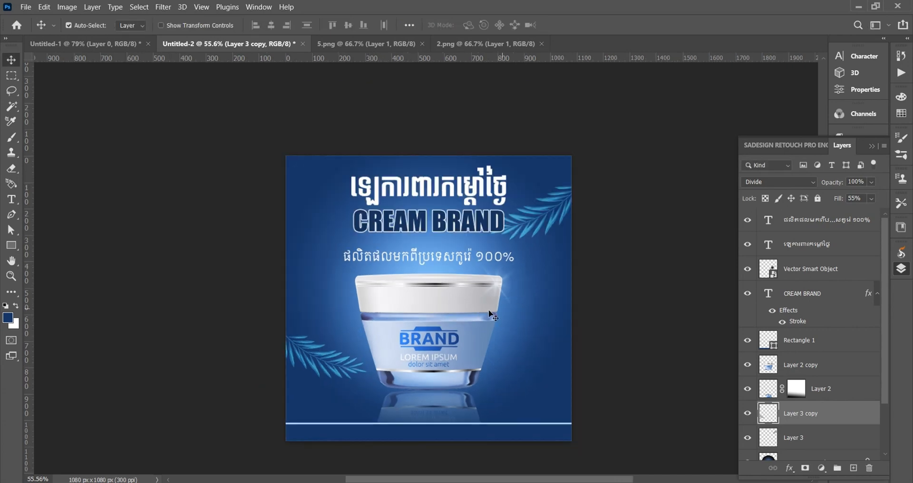
# Scale the original leaf beside CREAM BRAND to about 82.5% and move it slightly up against the canvas's right edge
pyautogui.scroll(3, 476, 310)
pyautogui.click(581, 168)
pyautogui.hotkey('ctrl', 't')
pyautogui.moveTo(623, 215); pyautogui.dragTo(614, 209)
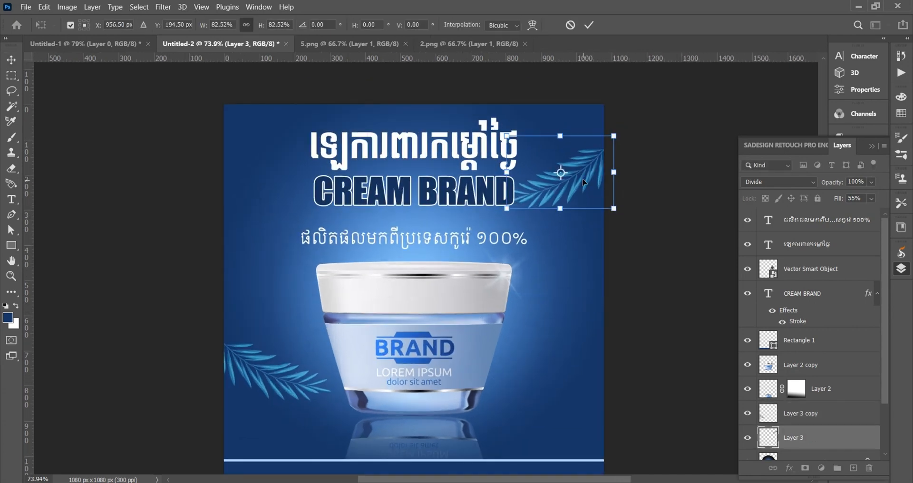
pyautogui.moveTo(585, 169)
pyautogui.mouseDown()
pyautogui.moveTo(591, 158)
pyautogui.moveTo(590, 166)
pyautogui.mouseUp()
pyautogui.press('Return')
# Hide the layer list and examine the whole advertisement layout with both leaves in place
pyautogui.scroll(-2, 550, 256)
pyautogui.scroll(3, 513, 244)
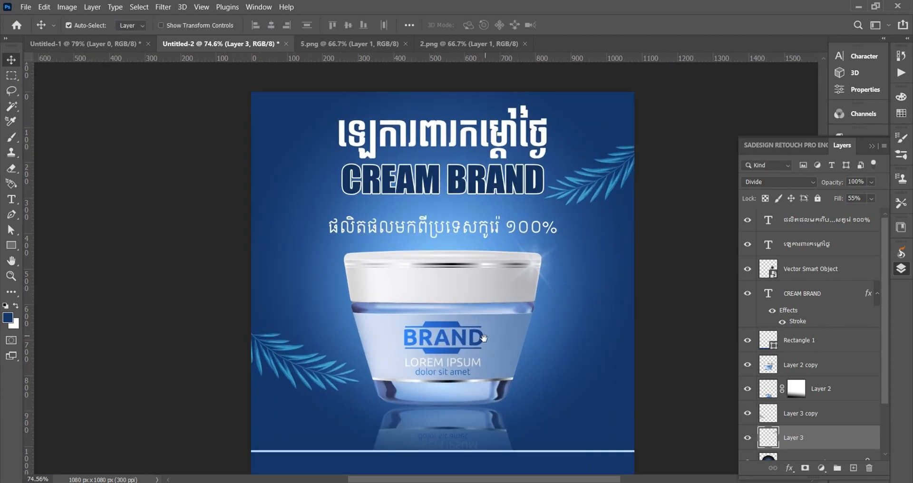
pyautogui.moveTo(480, 335); pyautogui.dragTo(482, 317)
pyautogui.click(873, 146)
pyautogui.moveTo(504, 180); pyautogui.dragTo(512, 196)
pyautogui.scroll(-1, 513, 196)
pyautogui.scroll(1, 513, 197)
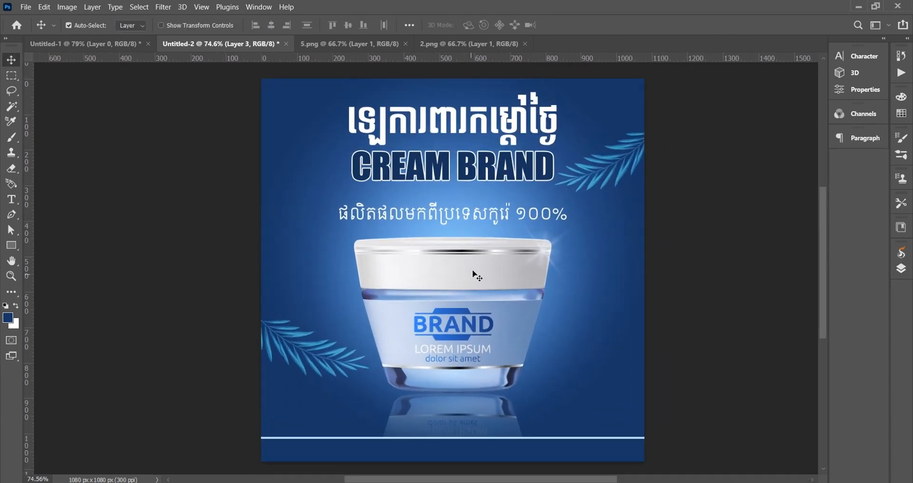